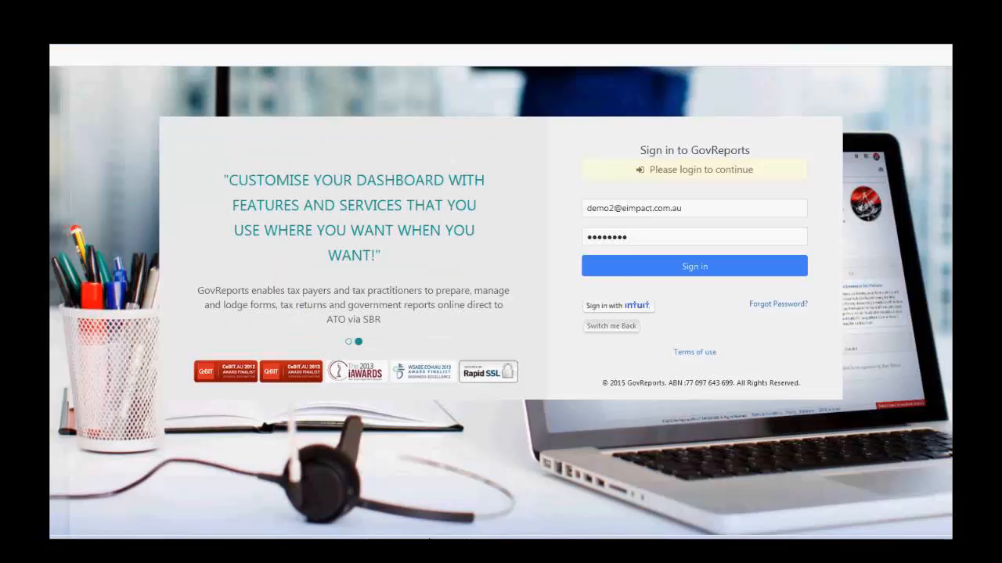
Step: Sign in to GovReports and open the My Account overview page by way of Manage My Account
{"action": "left_click", "coordinate": [627, 274]}
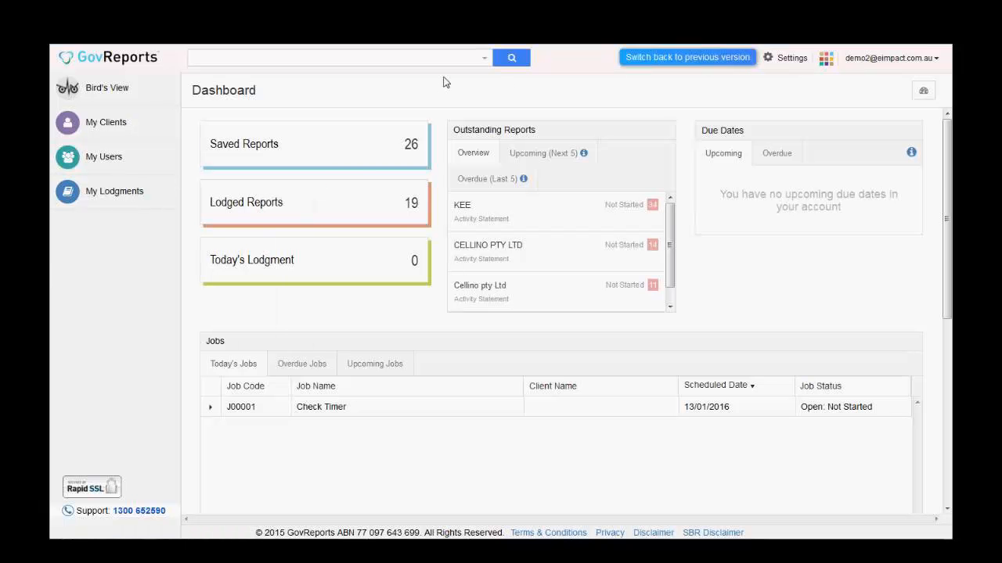
{"action": "left_click", "coordinate": [791, 60]}
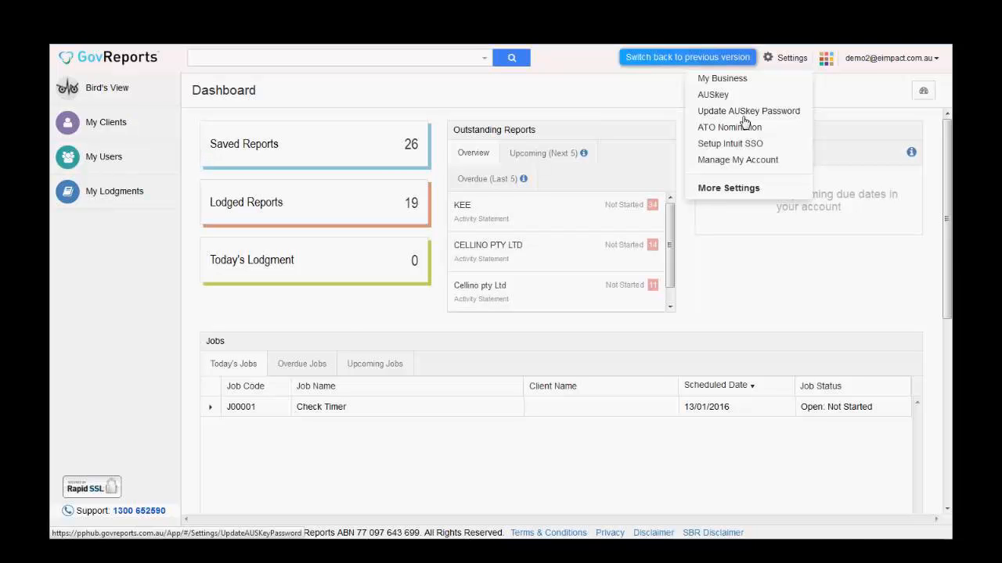
{"action": "left_click", "coordinate": [749, 166]}
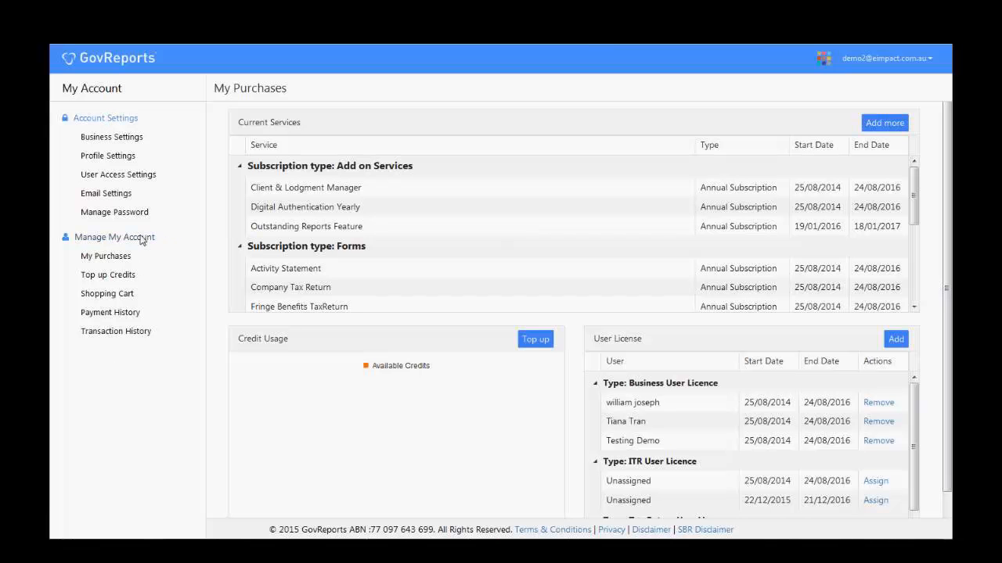
{"action": "left_click", "coordinate": [91, 91]}
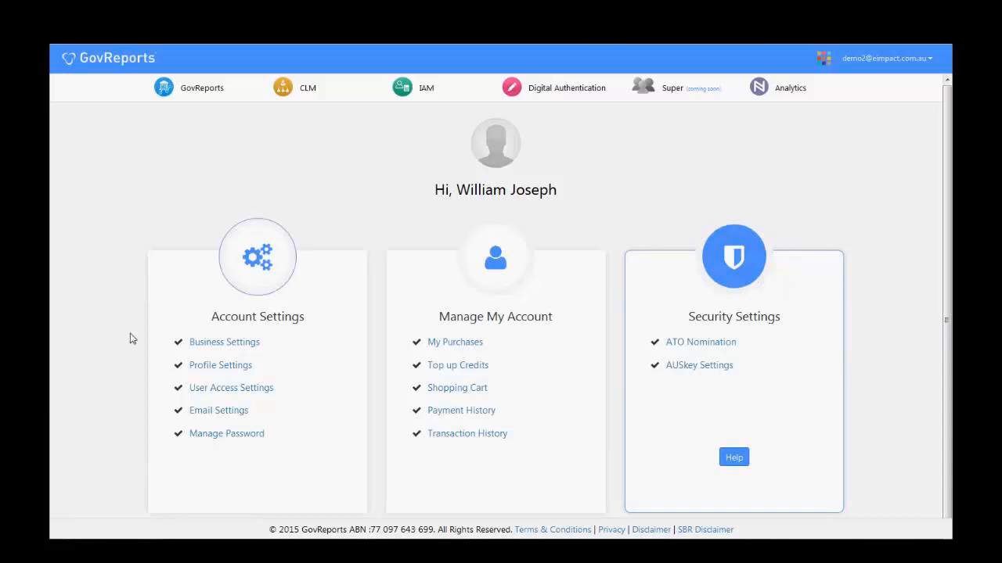
Step: Open the business settings for editing, going through the organisation, contact and bank details, and save them
{"action": "left_click", "coordinate": [240, 347]}
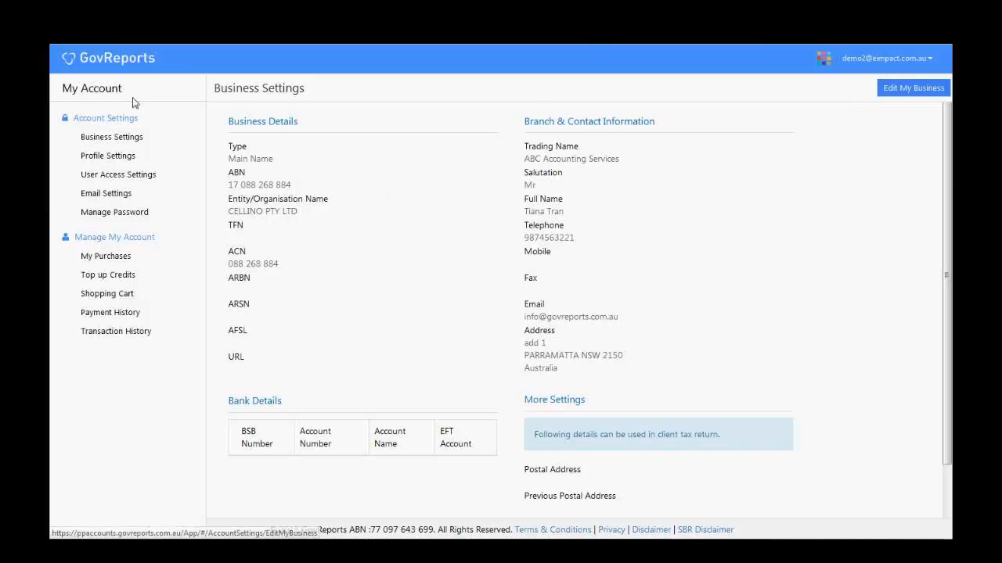
{"action": "left_click", "coordinate": [892, 91]}
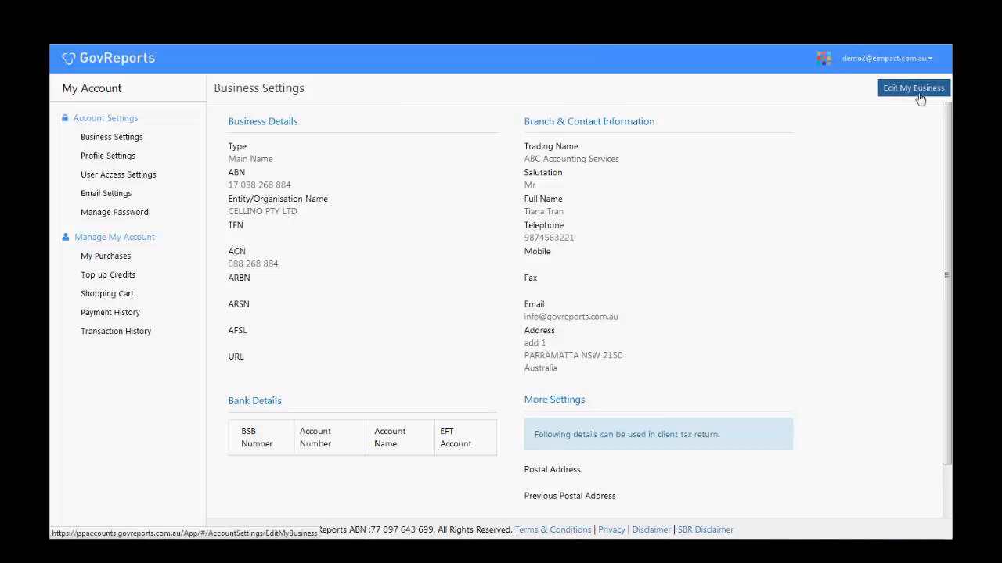
{"action": "left_click", "coordinate": [912, 89]}
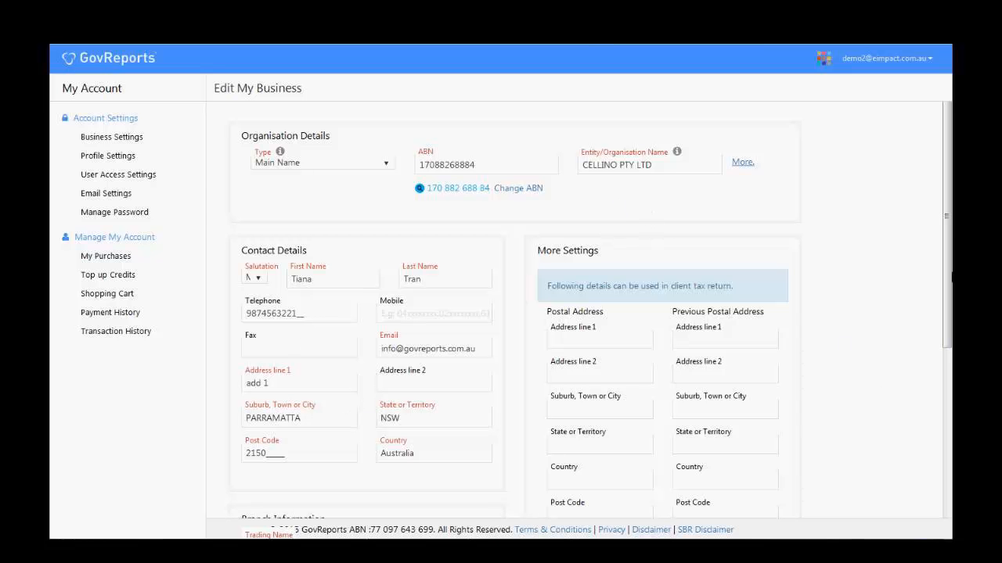
{"action": "left_click_drag", "start_coordinate": [949, 232], "coordinate": [715, 205]}
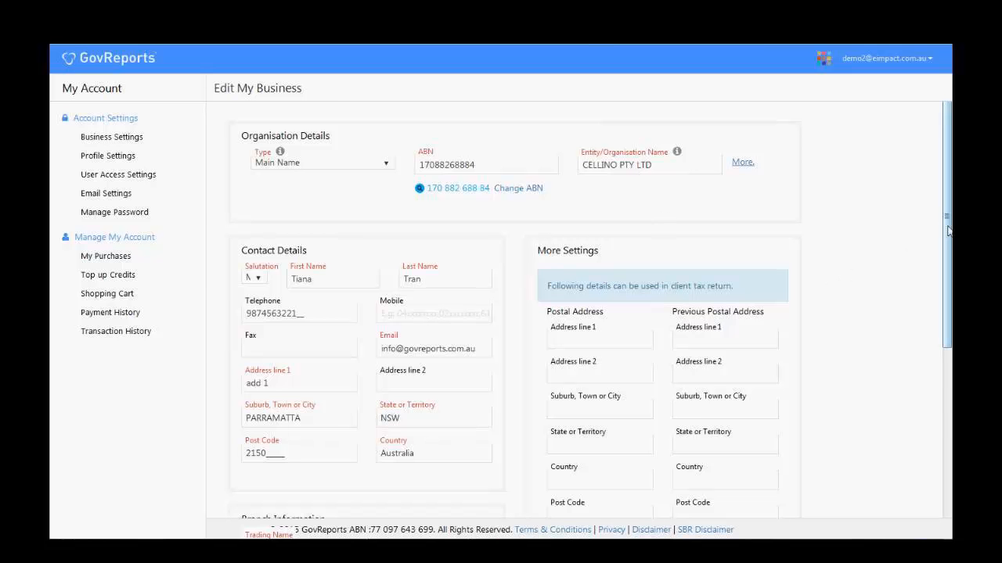
{"action": "left_click_drag", "start_coordinate": [947, 230], "coordinate": [931, 478]}
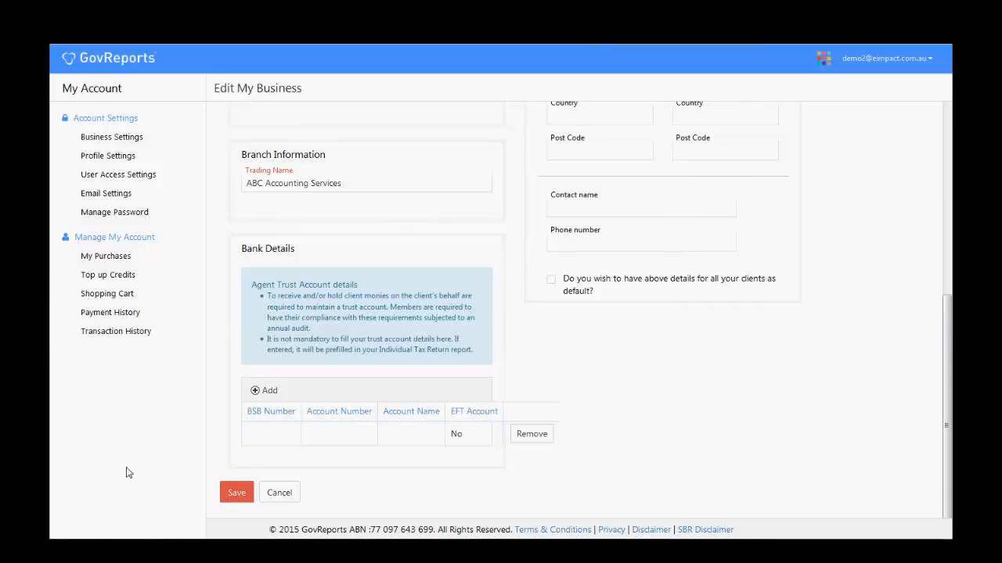
{"action": "left_click", "coordinate": [236, 494]}
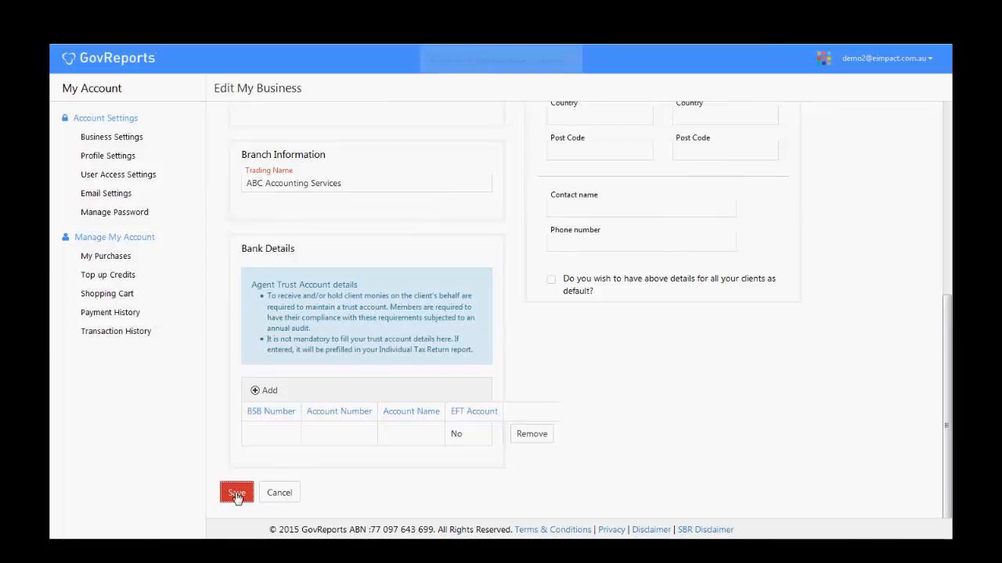
Step: Review the account and contact details in the profile settings and try to save them
{"action": "left_click", "coordinate": [109, 157]}
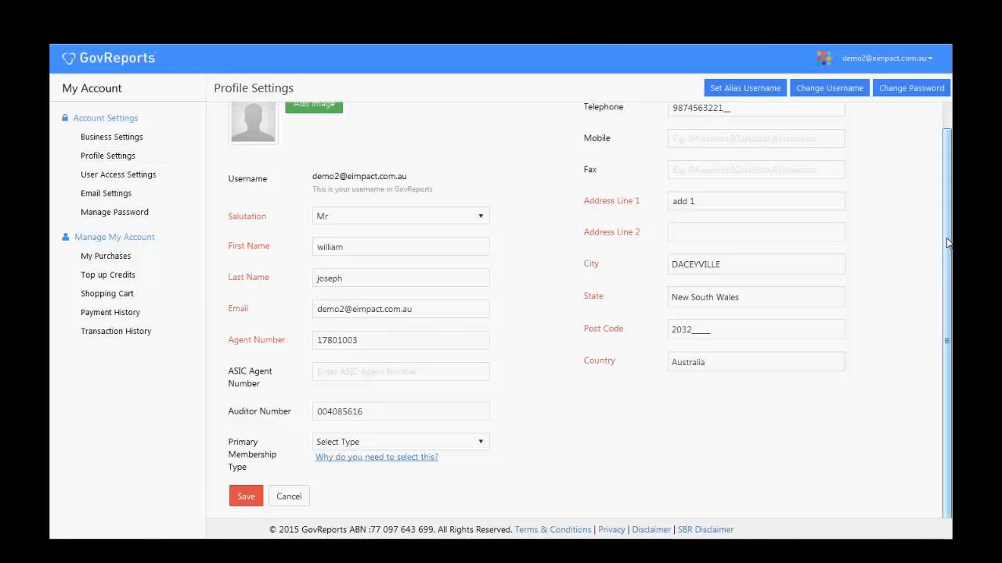
{"action": "left_click_drag", "start_coordinate": [948, 242], "coordinate": [948, 209]}
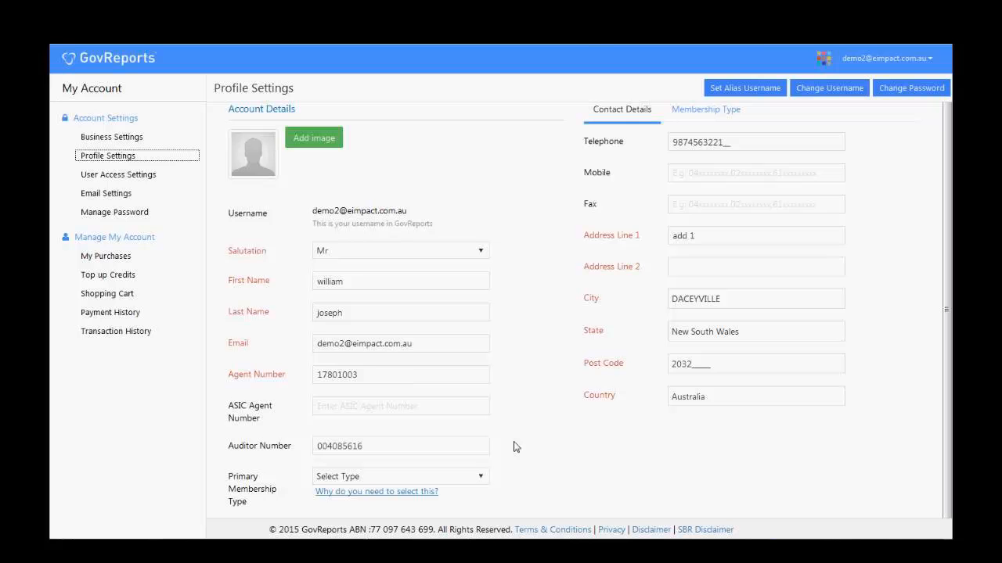
{"action": "scroll", "coordinate": [947, 479], "scroll_direction": "down", "scroll_amount": 1}
{"action": "left_click_drag", "start_coordinate": [947, 479], "coordinate": [945, 427]}
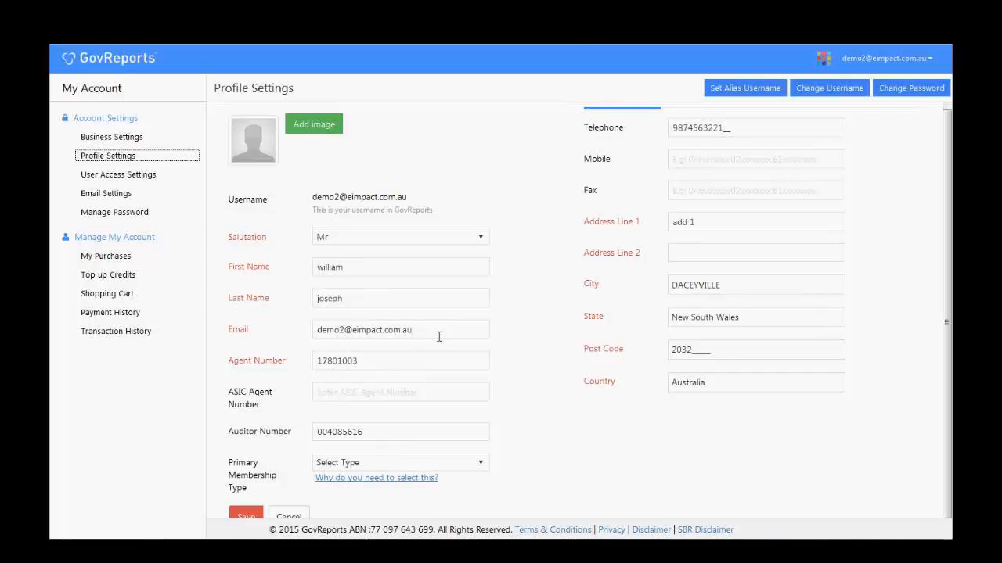
{"action": "left_click", "coordinate": [440, 335]}
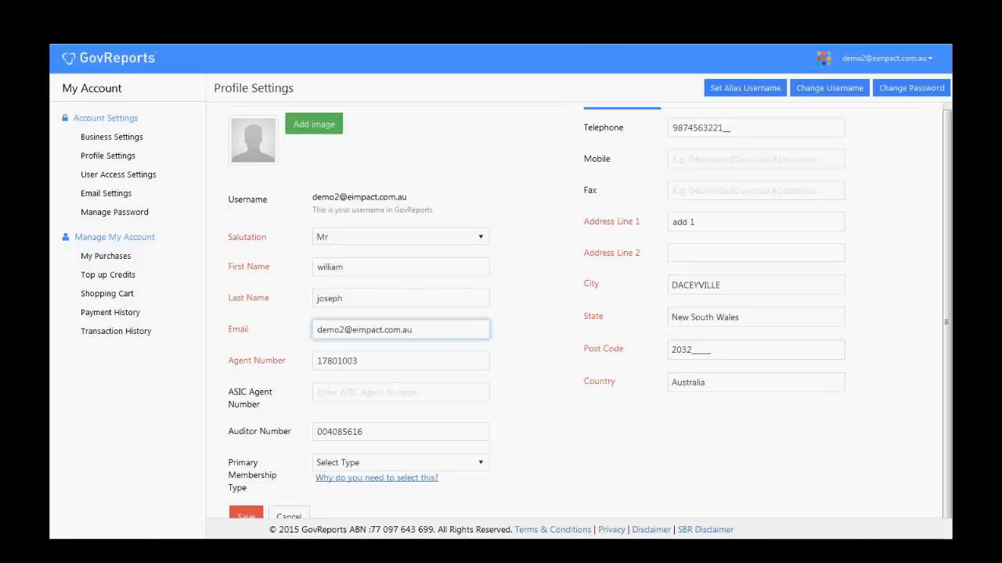
{"action": "left_click_drag", "start_coordinate": [948, 324], "coordinate": [946, 364]}
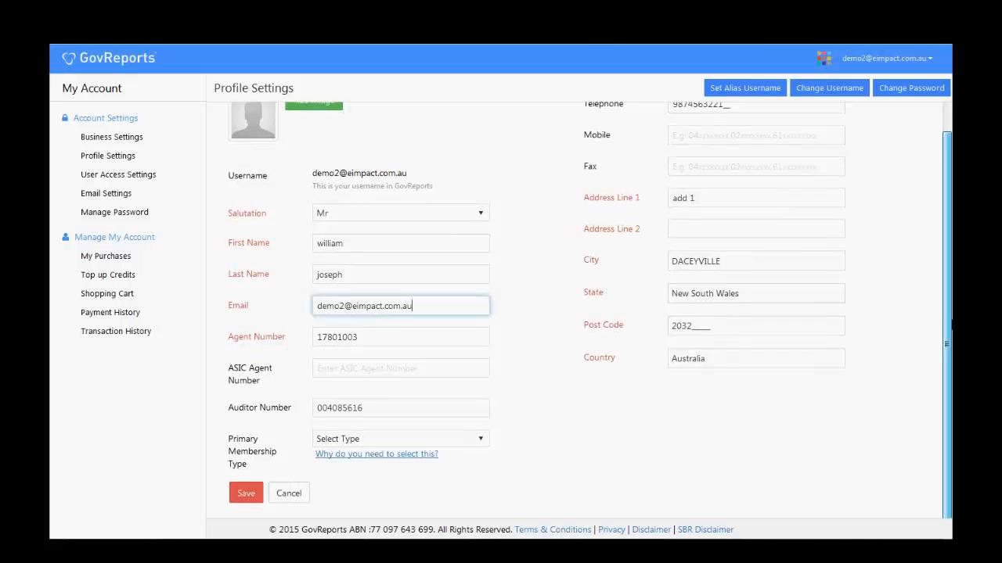
{"action": "scroll", "coordinate": [466, 345], "scroll_direction": "up", "scroll_amount": 1}
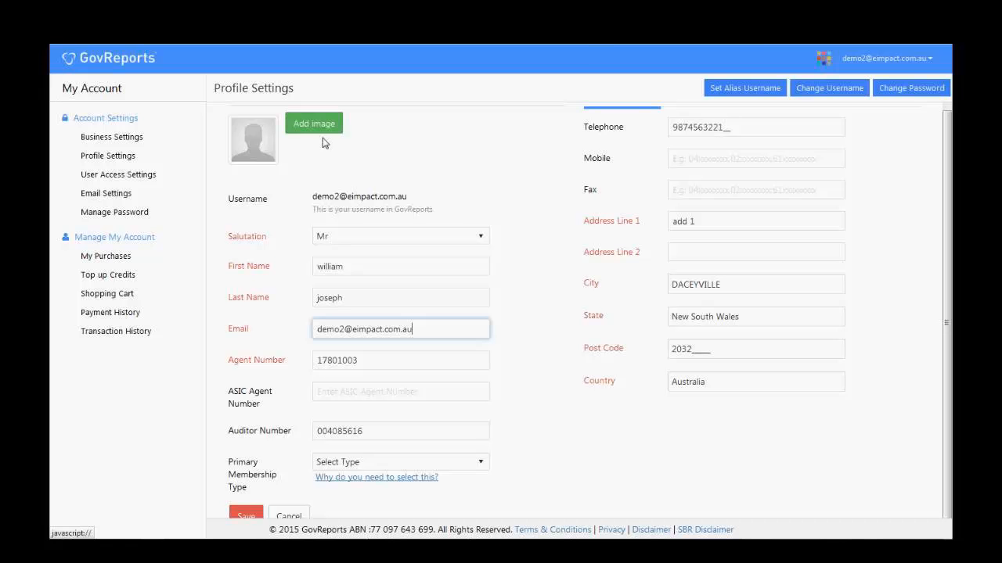
{"action": "left_click", "coordinate": [249, 518]}
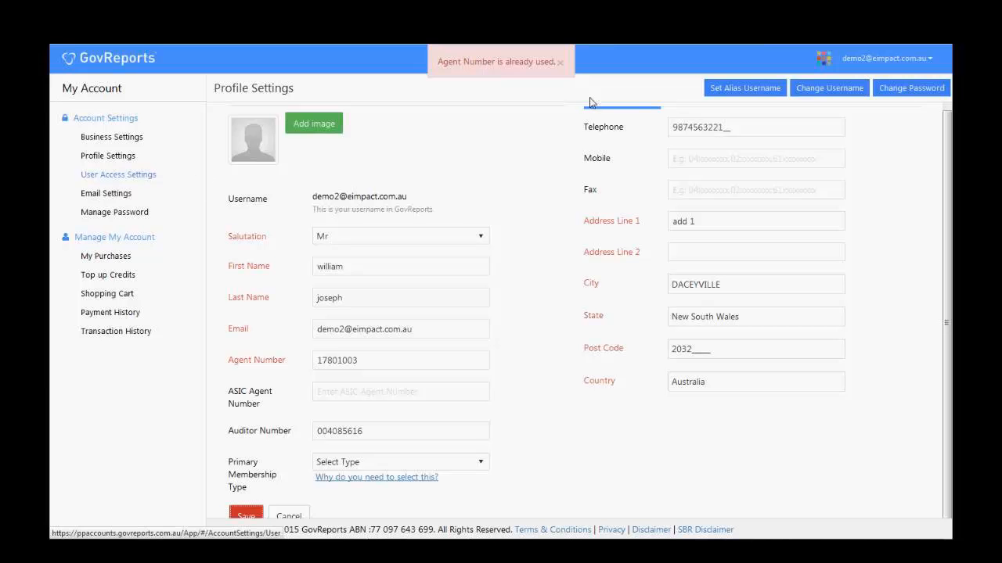
{"action": "left_click", "coordinate": [560, 62]}
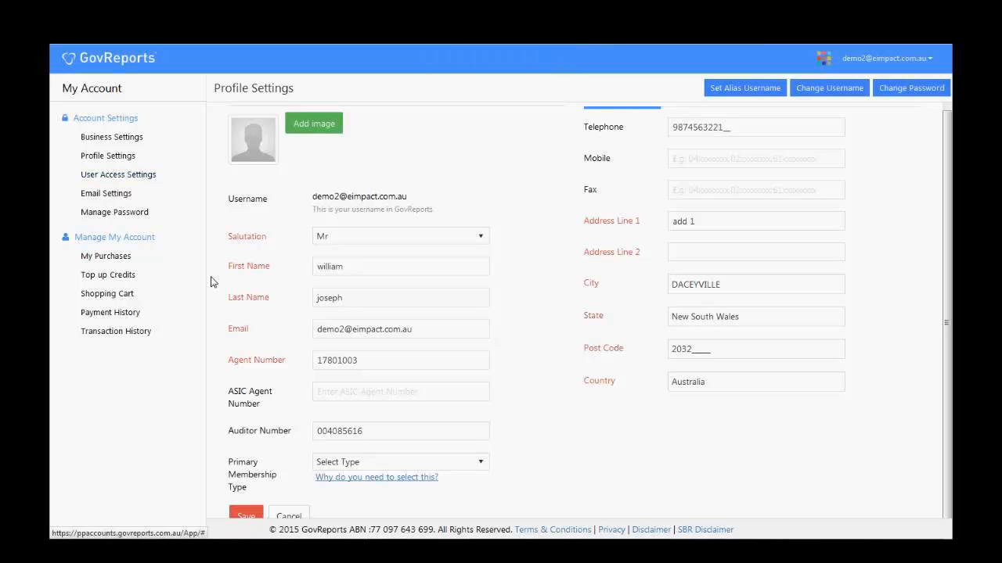
Step: Open the user access settings and try to edit the first listed user
{"action": "left_click", "coordinate": [153, 177]}
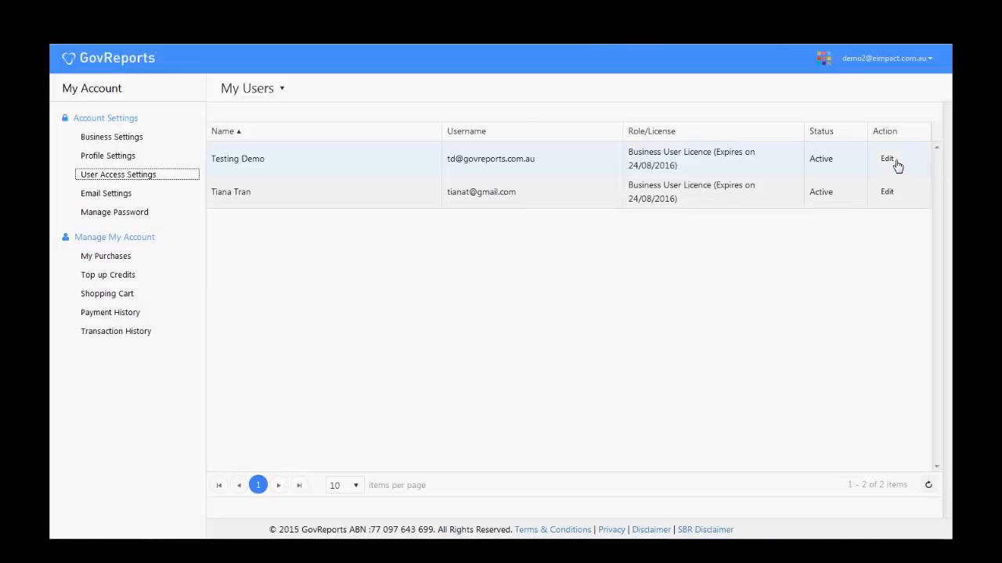
{"action": "left_click", "coordinate": [892, 160]}
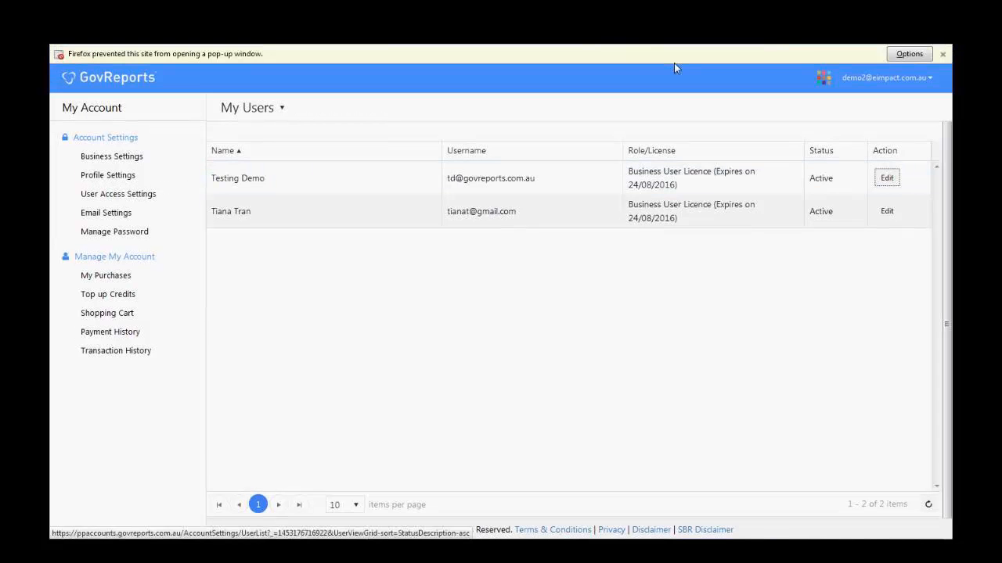
{"action": "left_click", "coordinate": [943, 55]}
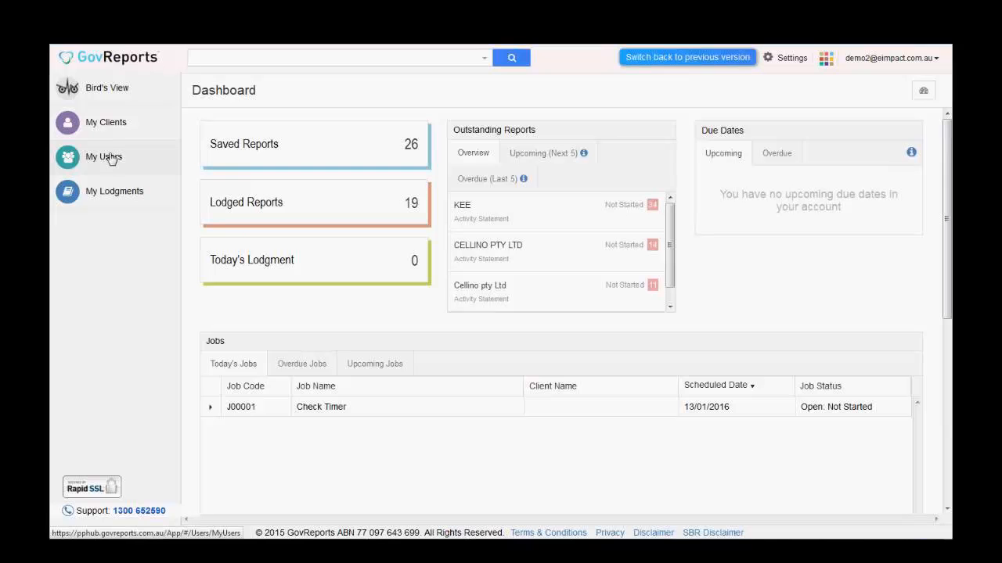
Step: From the dashboard's My Users list, look through the new-user form and its role options, and return to the list without saving
{"action": "left_click", "coordinate": [115, 161]}
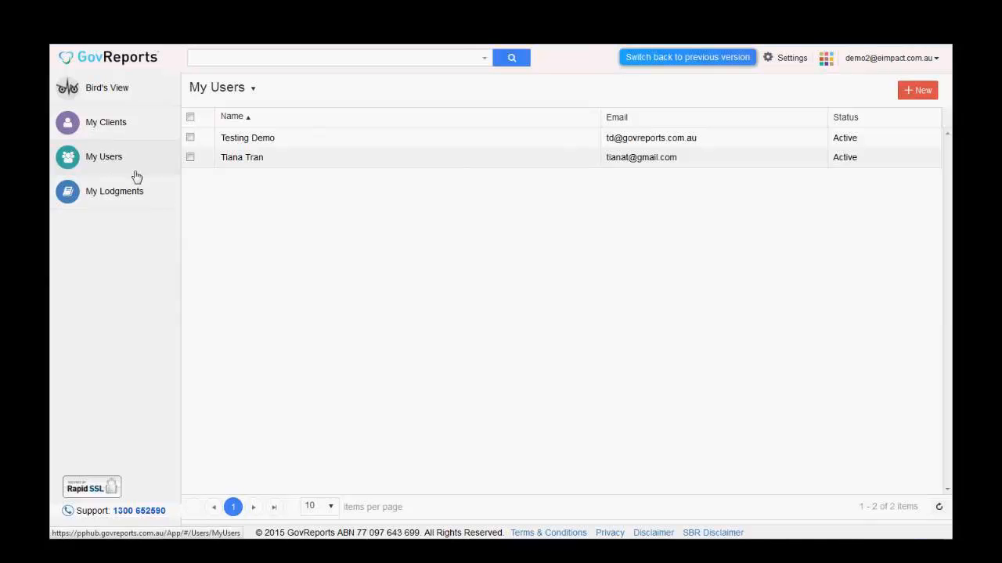
{"action": "mouse_move", "coordinate": [172, 201]}
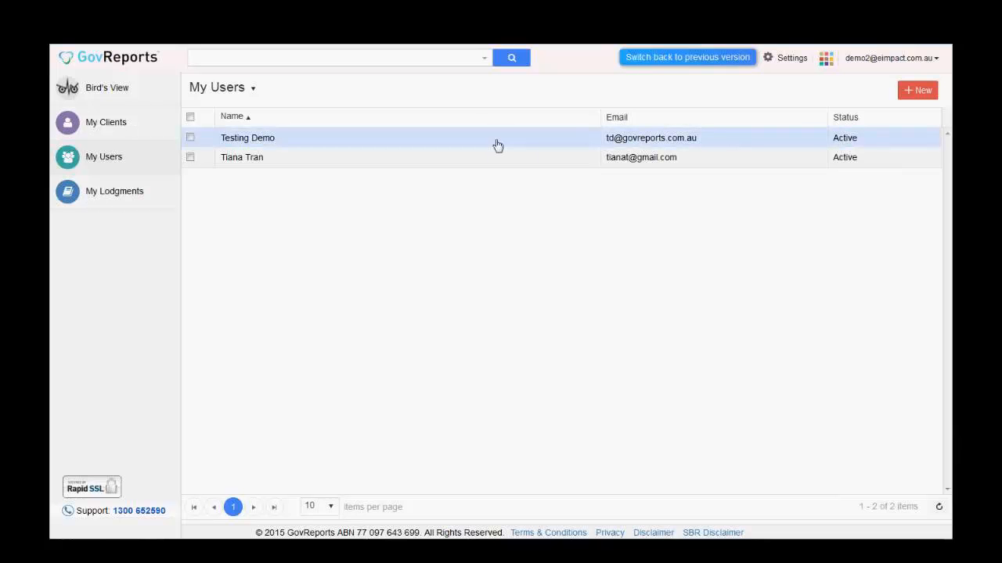
{"action": "left_click", "coordinate": [917, 92]}
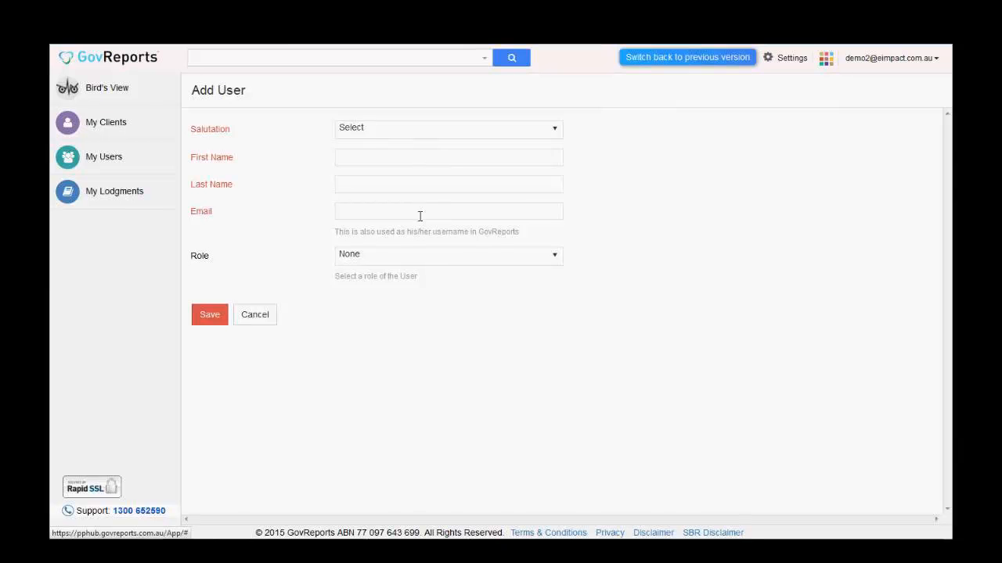
{"action": "left_click", "coordinate": [557, 258]}
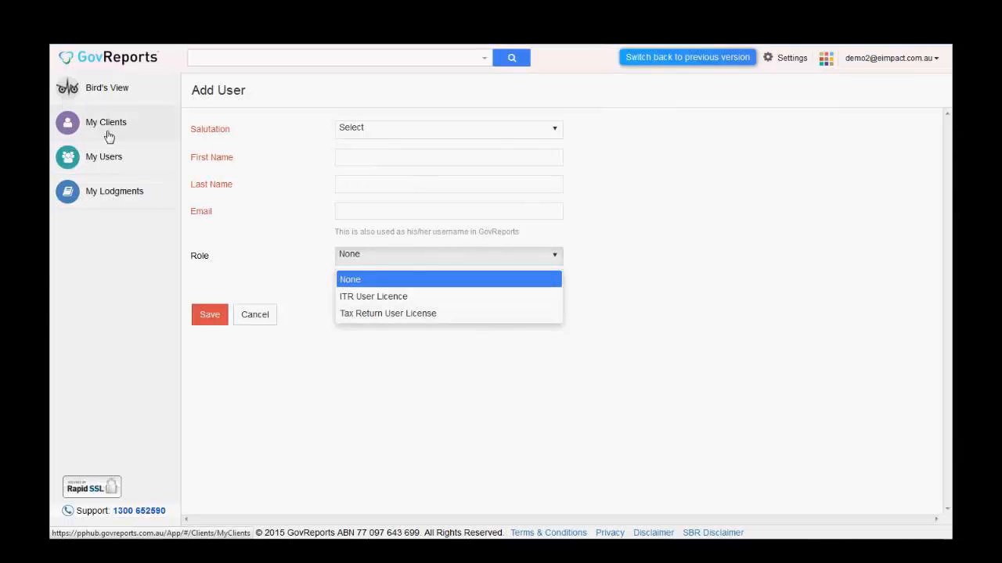
{"action": "left_click", "coordinate": [120, 163]}
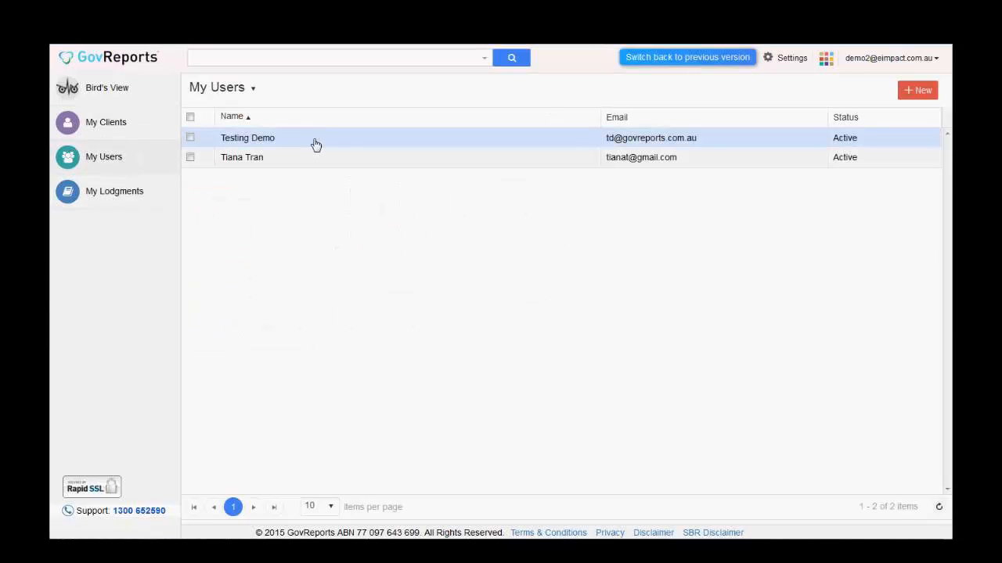
Step: Open the first listed user's permissions and grant the Can lodge permission, accepting the change
{"action": "left_click", "coordinate": [379, 143]}
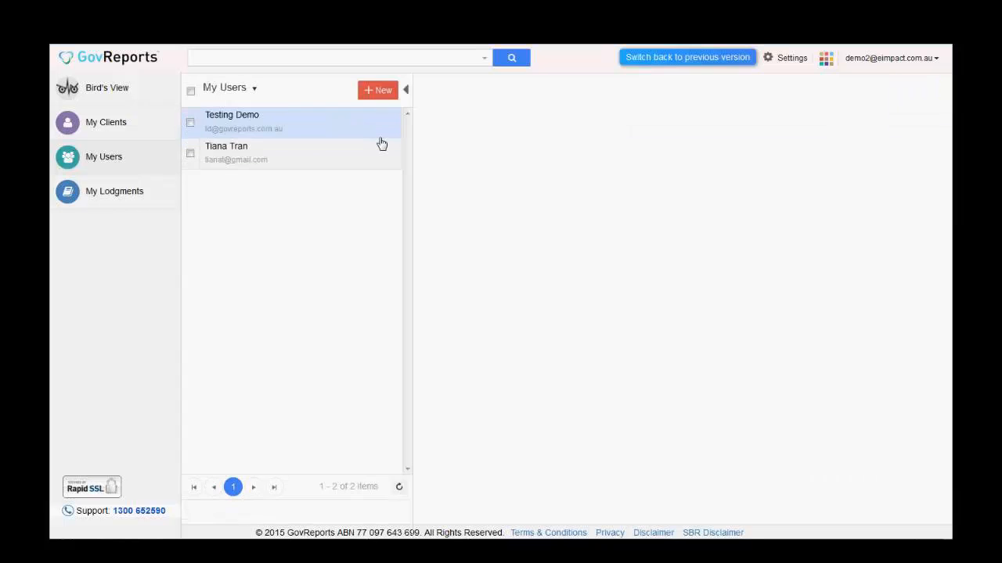
{"action": "left_click", "coordinate": [408, 91]}
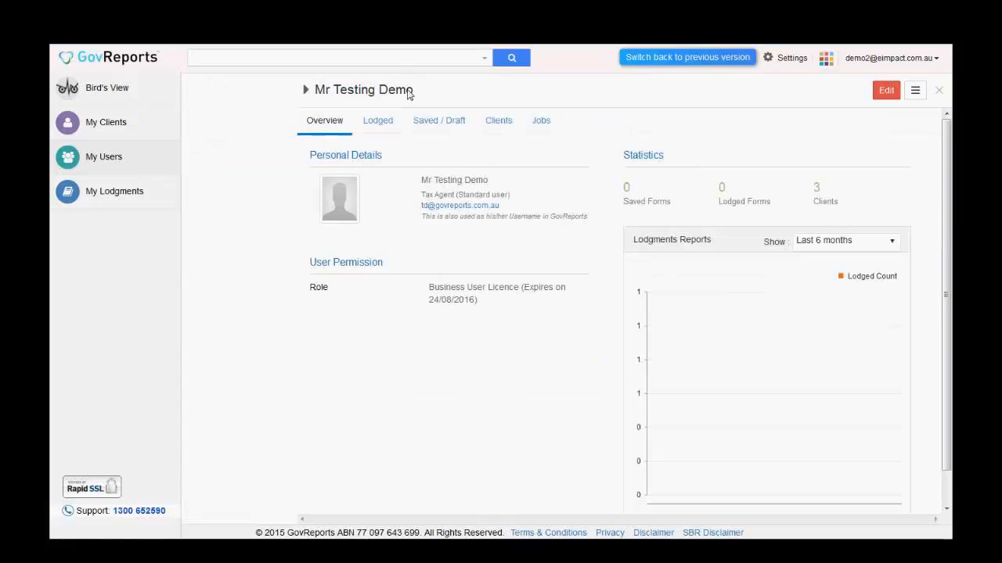
{"action": "left_click", "coordinate": [916, 94]}
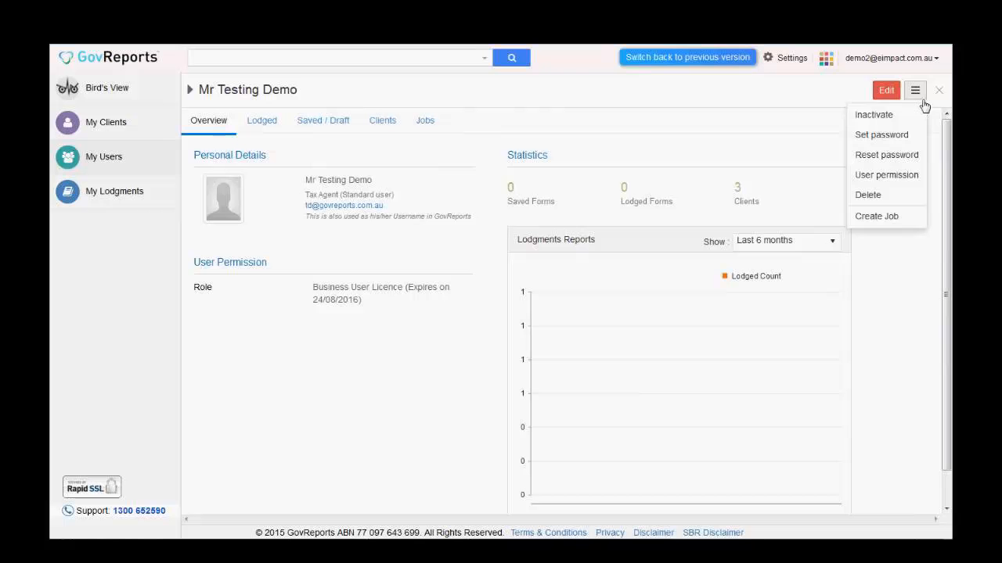
{"action": "left_click", "coordinate": [905, 177]}
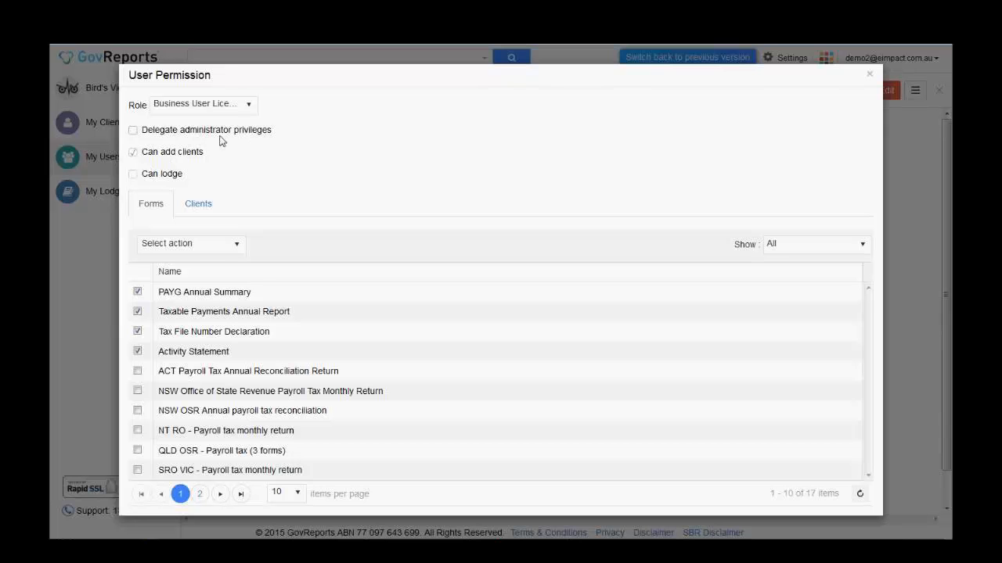
{"action": "left_click", "coordinate": [136, 178]}
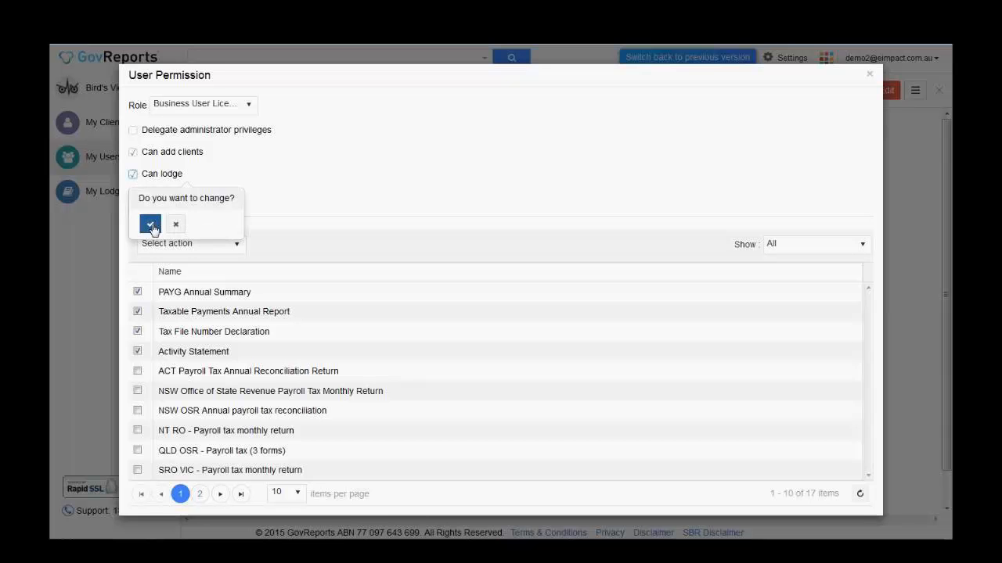
{"action": "left_click", "coordinate": [150, 226]}
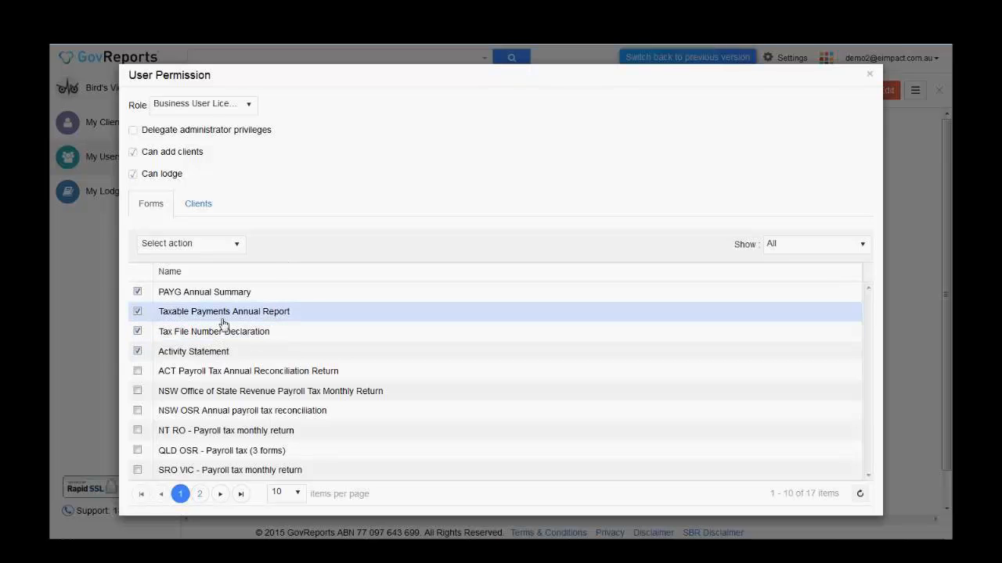
Step: Review the user's client permissions, checking the Allocate option for KEE and the Lodge option for G G TRUCK
{"action": "left_click", "coordinate": [204, 211]}
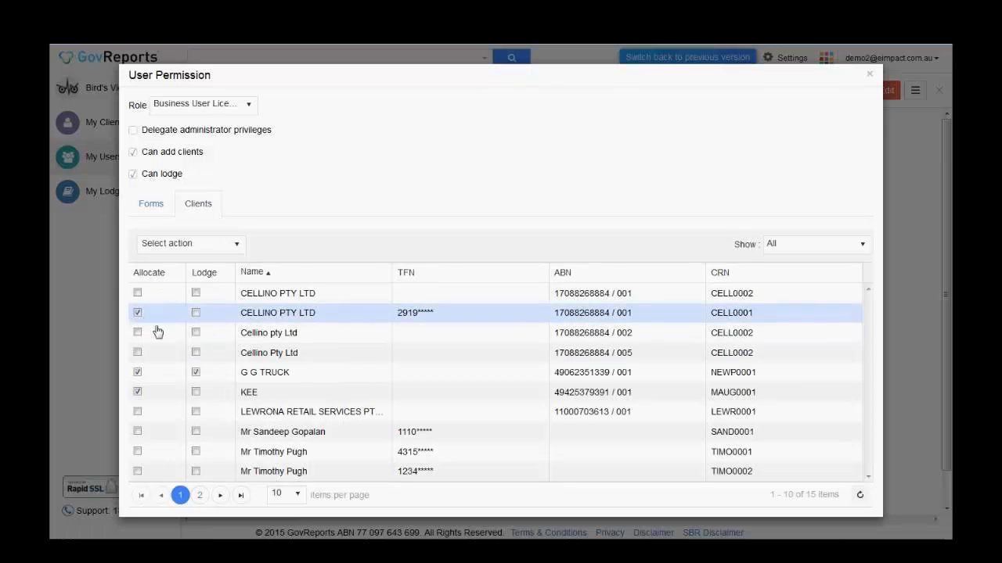
{"action": "left_click", "coordinate": [138, 392]}
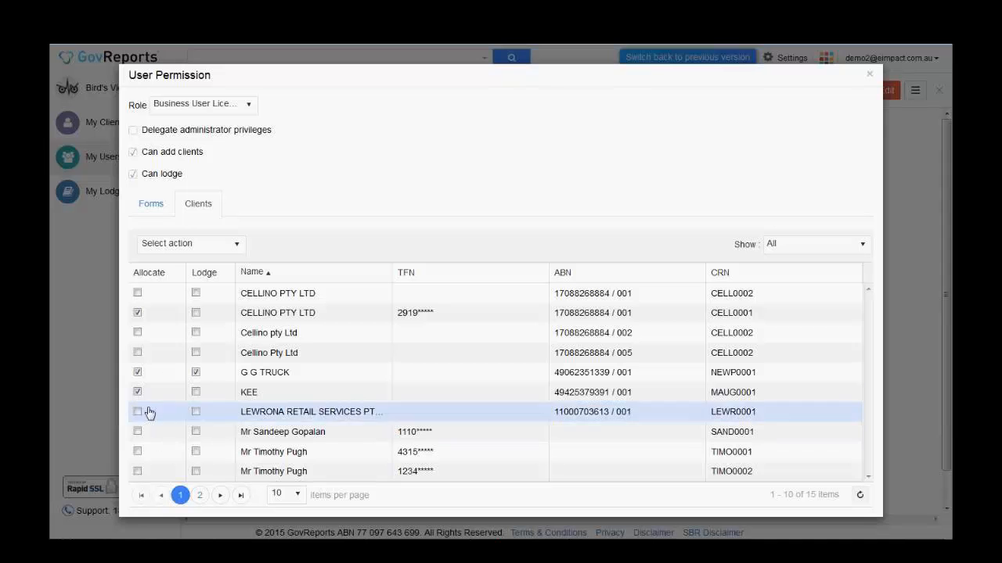
{"action": "left_click", "coordinate": [197, 371]}
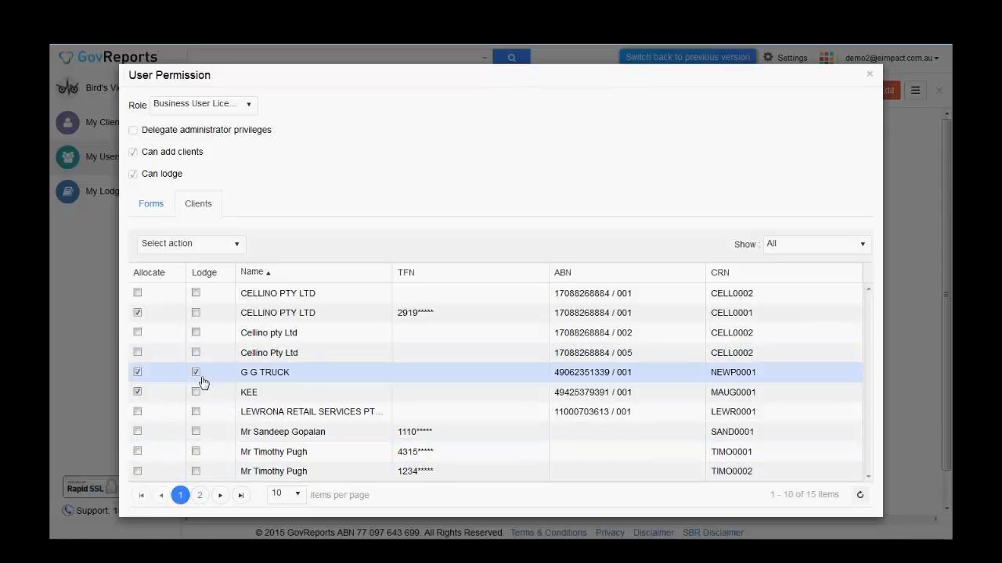
Step: Allow the user to lodge for the allocated CELLINO PTY LTD client and close the user's permissions
{"action": "left_click", "coordinate": [195, 313]}
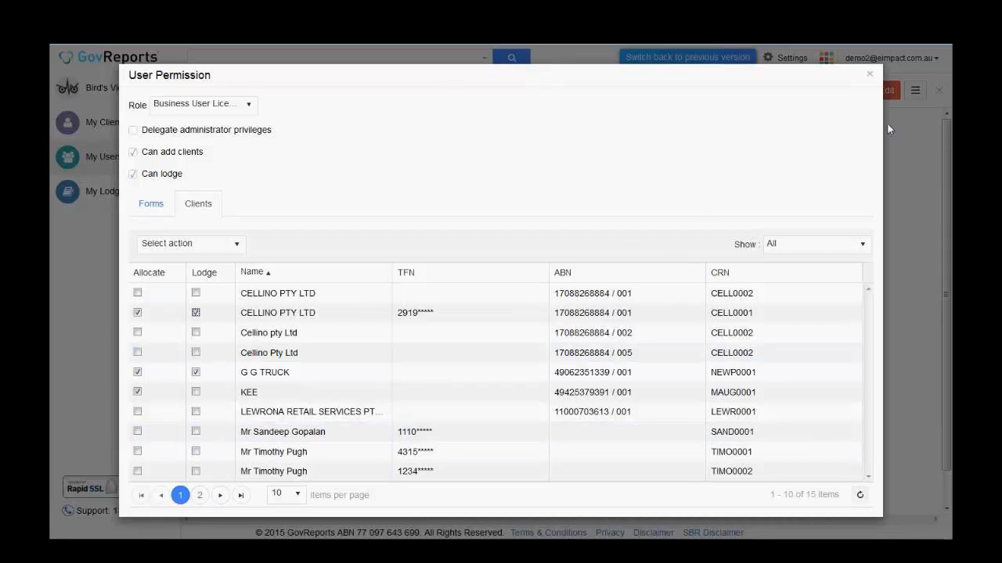
{"action": "left_click", "coordinate": [871, 77]}
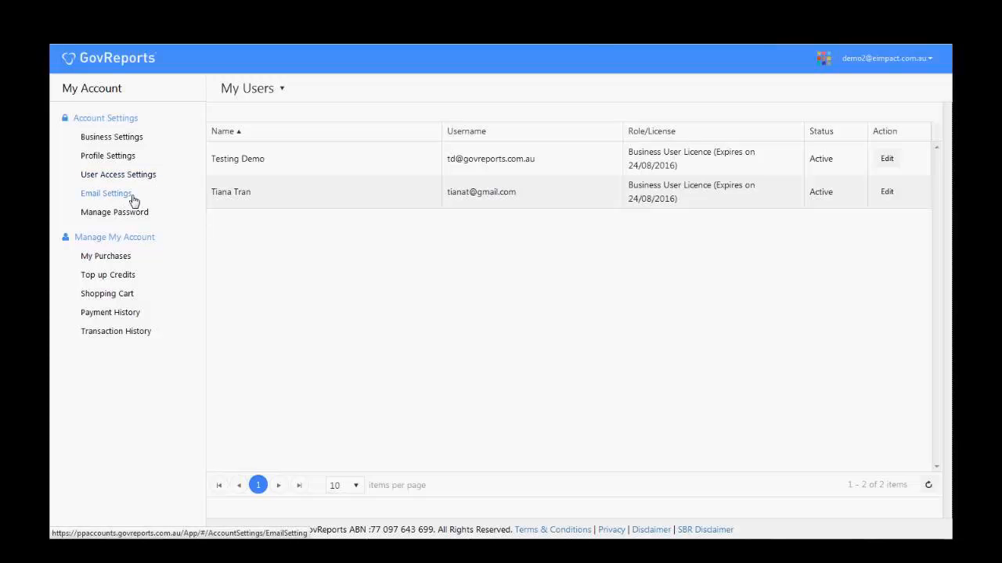
Step: Open the account's email settings for editing, dismiss the blocked pop-up notice and enter the incoming email address field
{"action": "left_click", "coordinate": [127, 199]}
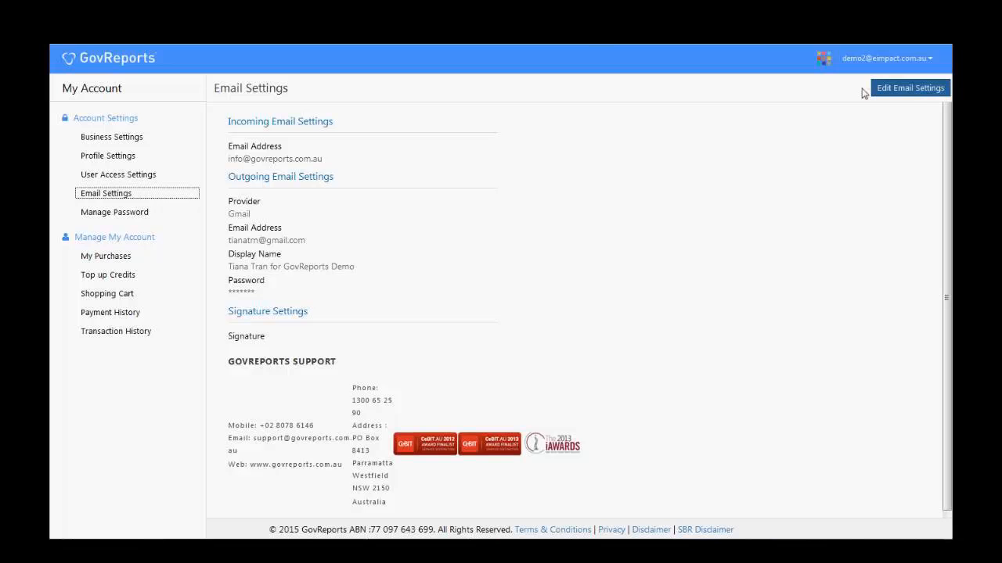
{"action": "left_click", "coordinate": [933, 90]}
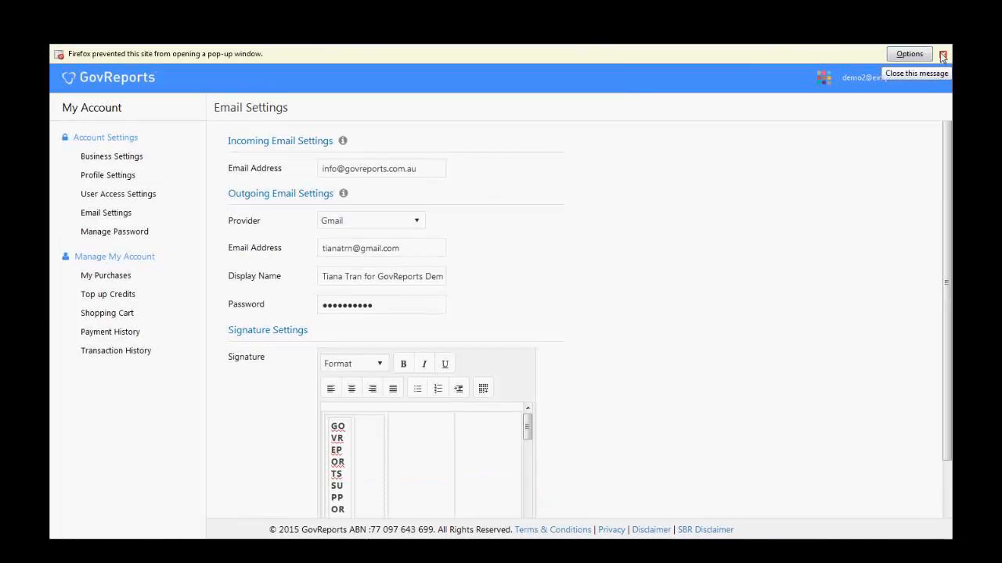
{"action": "left_click", "coordinate": [943, 56]}
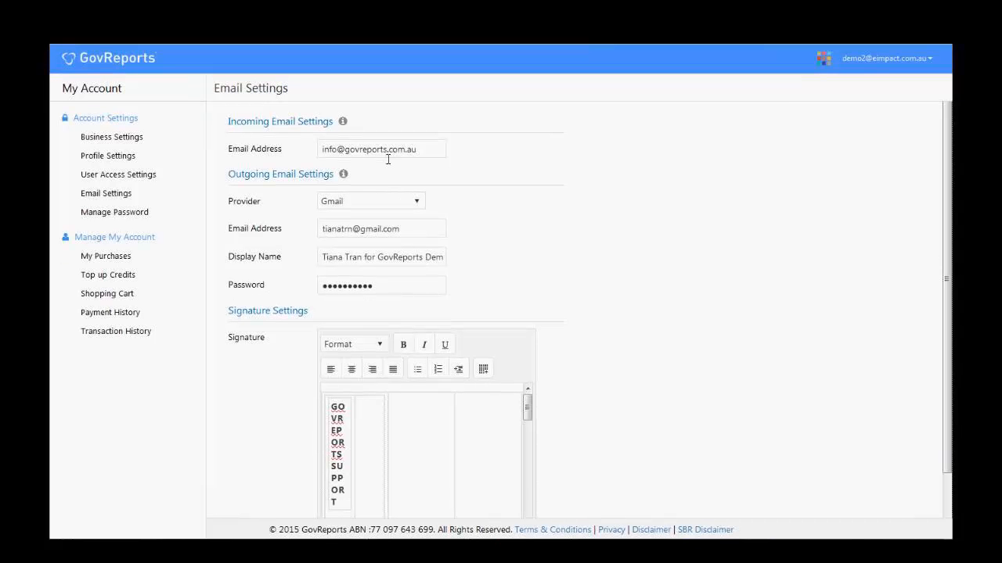
{"action": "left_click", "coordinate": [426, 159]}
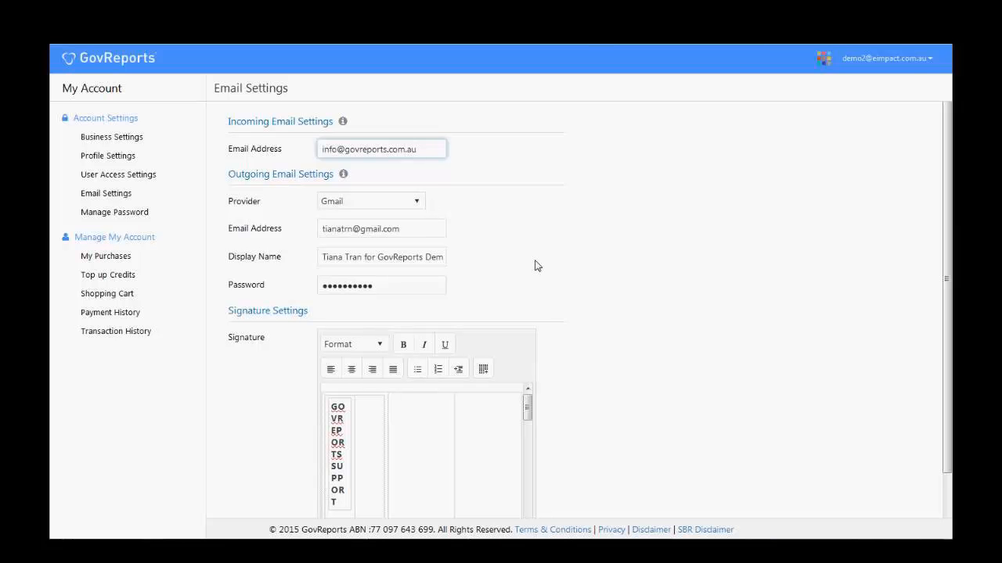
Step: Look through the provider options for outgoing email without changing the selection
{"action": "left_click", "coordinate": [420, 202]}
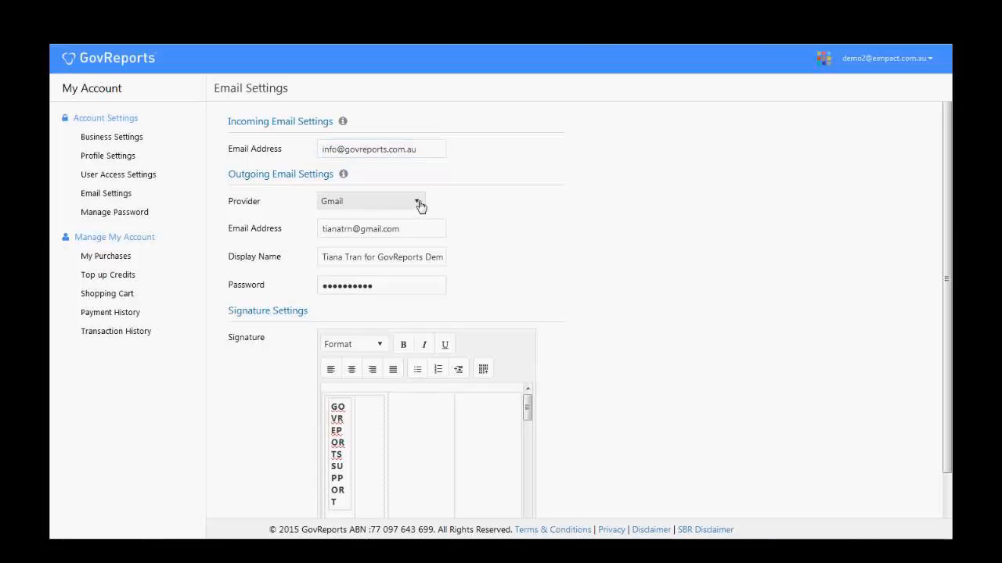
{"action": "left_click", "coordinate": [420, 202]}
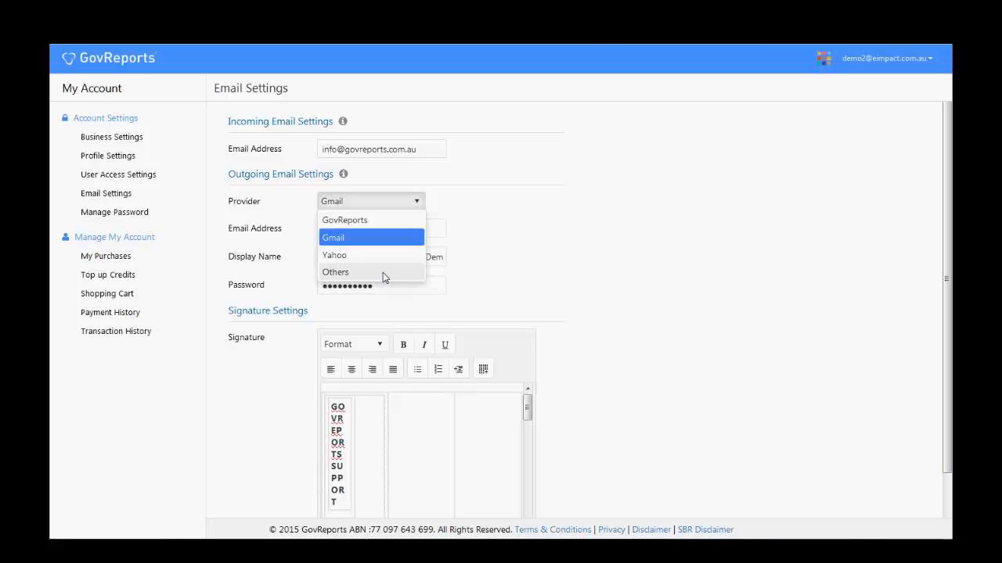
{"action": "left_click", "coordinate": [508, 245]}
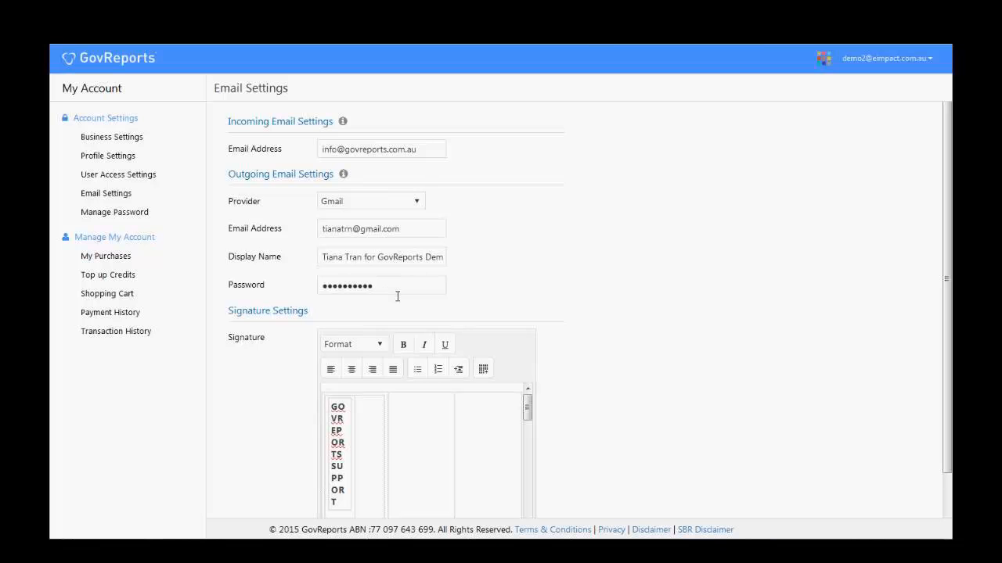
{"action": "left_click", "coordinate": [419, 206]}
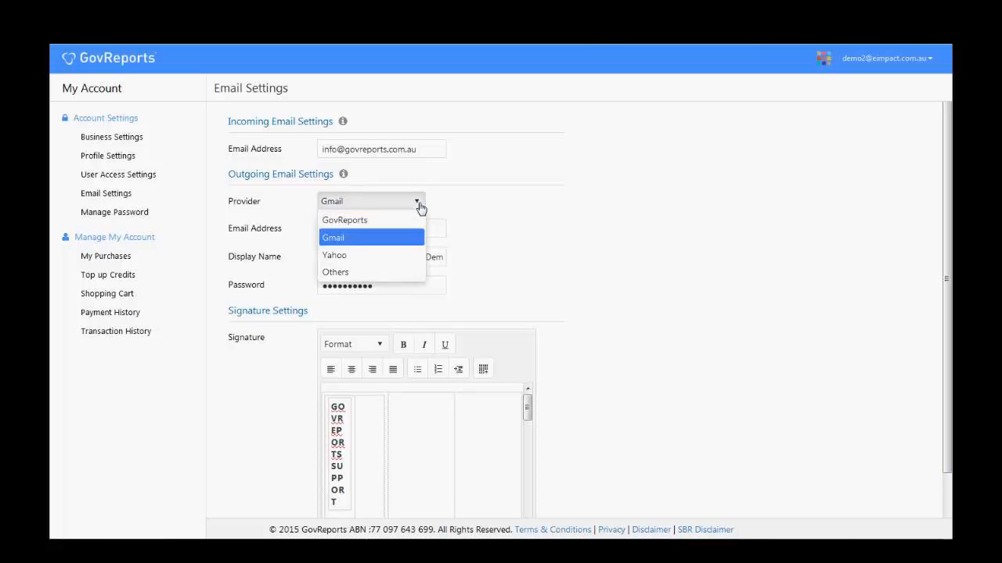
{"action": "left_click", "coordinate": [528, 267]}
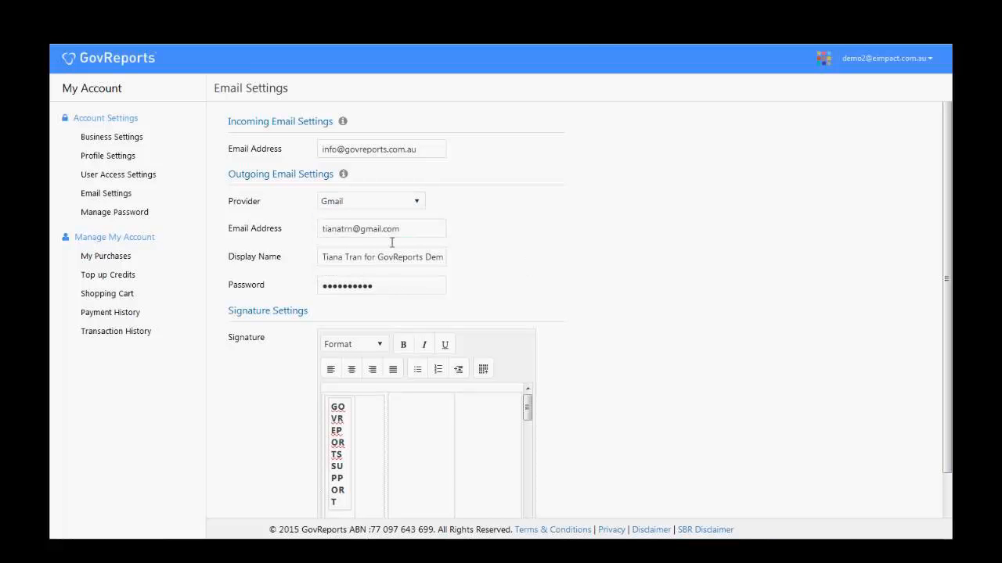
Step: Try the Others provider for outgoing email to view its SMTP fields, and switch back to Gmail
{"action": "left_click", "coordinate": [408, 205]}
{"action": "left_click", "coordinate": [373, 273]}
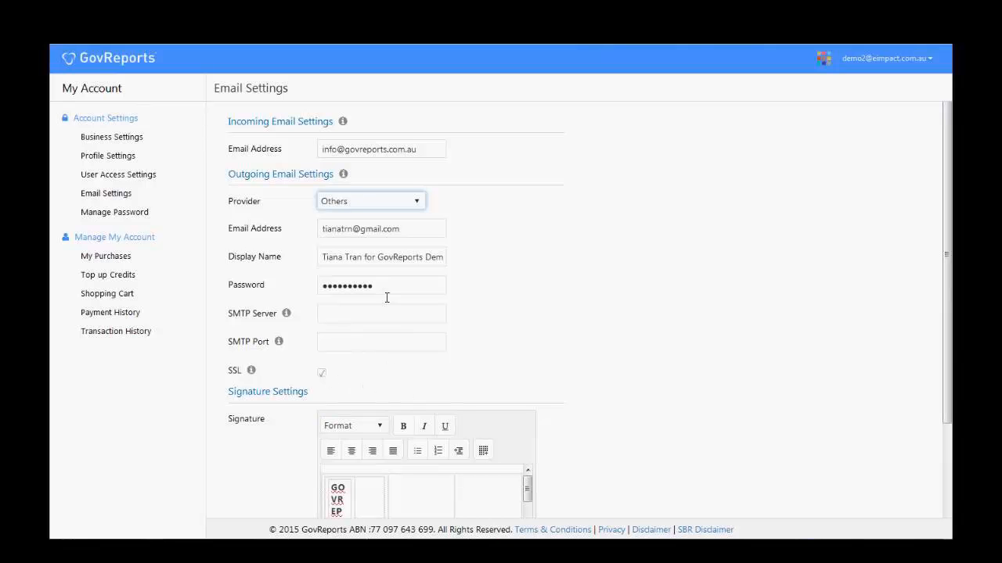
{"action": "left_click", "coordinate": [415, 202]}
{"action": "left_click", "coordinate": [381, 238]}
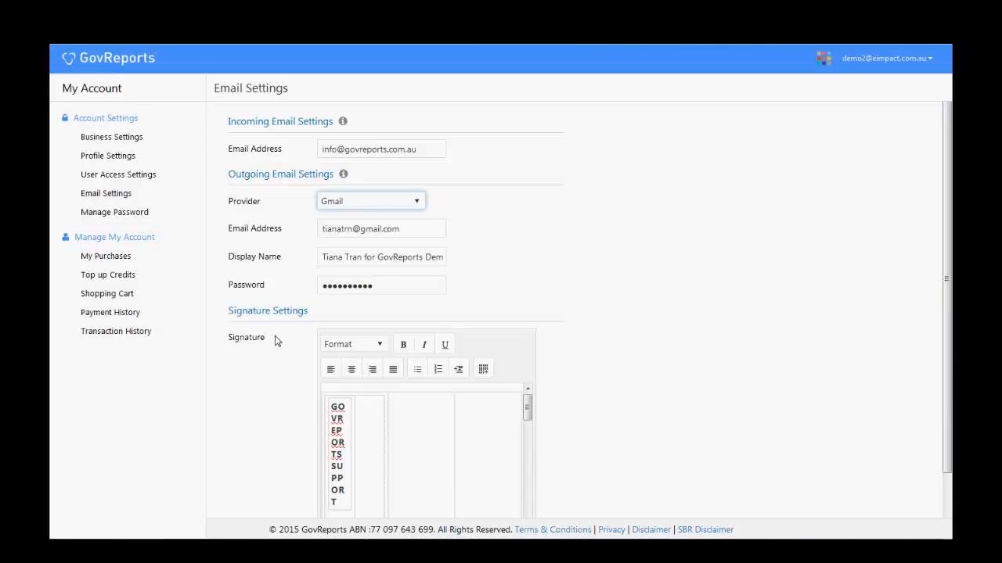
Step: Check the signature area, save the email settings and dismiss the browser's offer to remember the login
{"action": "mouse_move", "coordinate": [527, 409]}
{"action": "left_mouse_down"}
{"action": "mouse_move", "coordinate": [526, 503]}
{"action": "mouse_move", "coordinate": [533, 406]}
{"action": "left_mouse_up"}
{"action": "scroll", "coordinate": [947, 282], "scroll_direction": "down", "scroll_amount": 2}
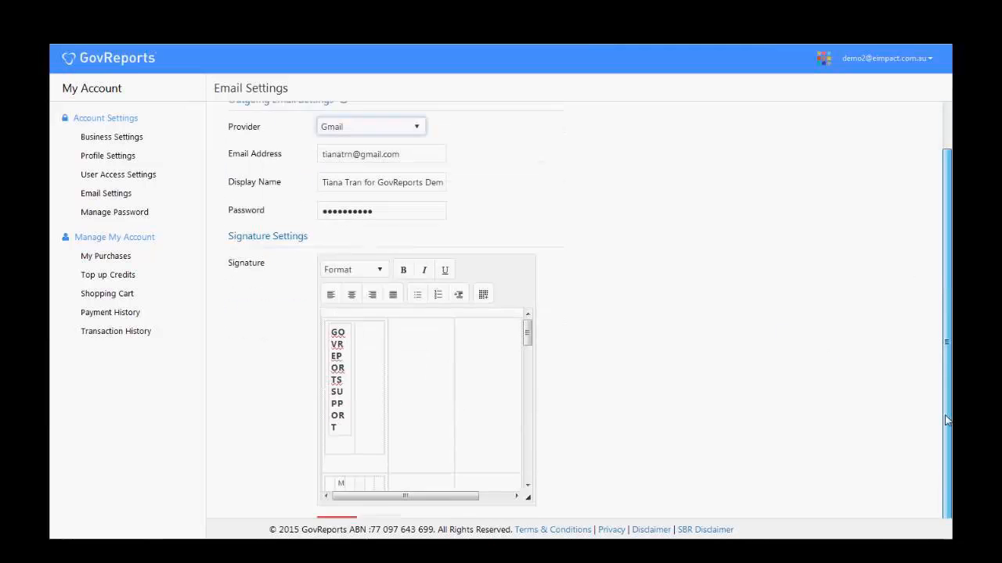
{"action": "left_click", "coordinate": [337, 505]}
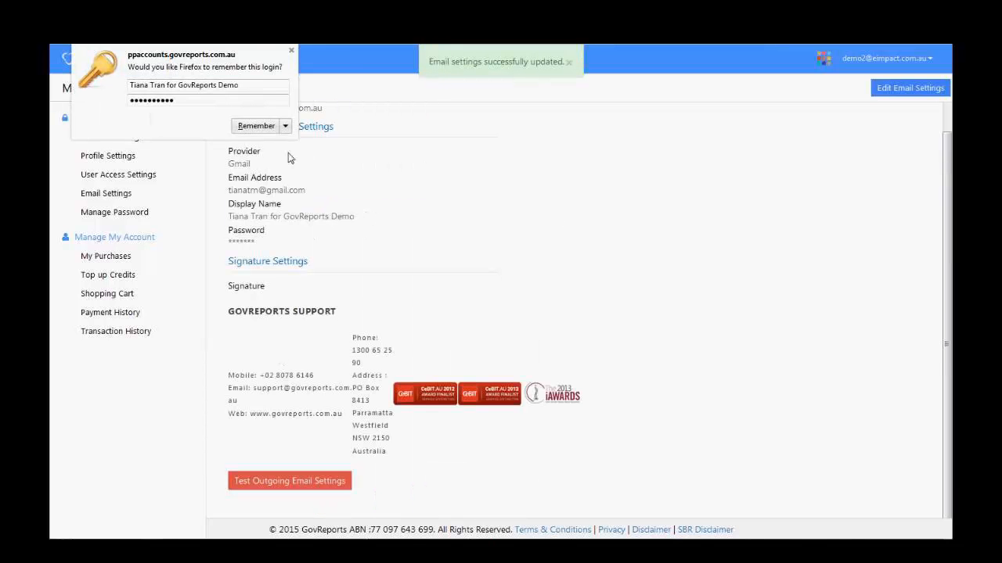
{"action": "left_click", "coordinate": [291, 53]}
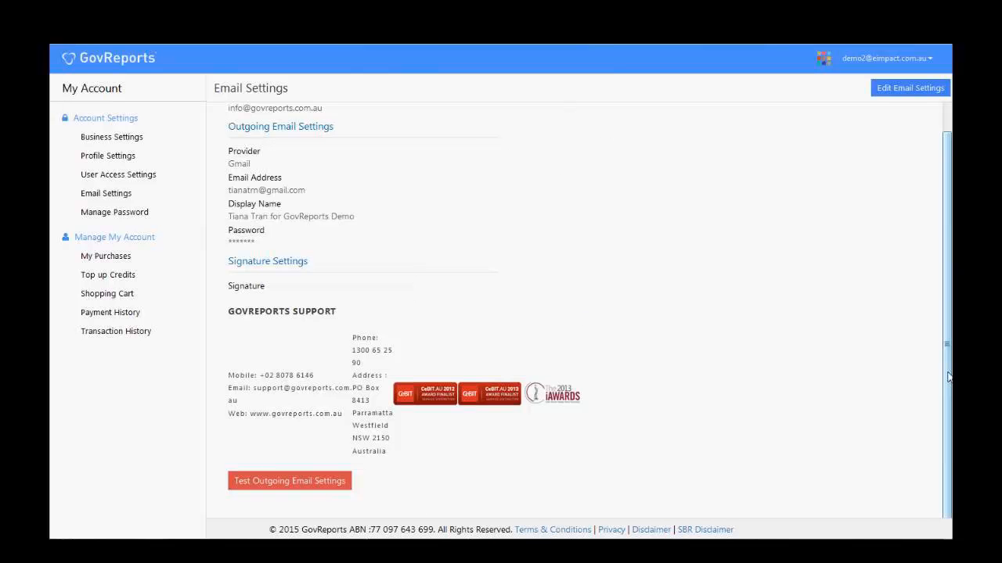
Step: Look over the saved email settings, and view the change-password form without changing anything
{"action": "scroll", "coordinate": [951, 375], "scroll_direction": "up", "scroll_amount": 1}
{"action": "scroll", "coordinate": [951, 376], "scroll_direction": "down", "scroll_amount": 1}
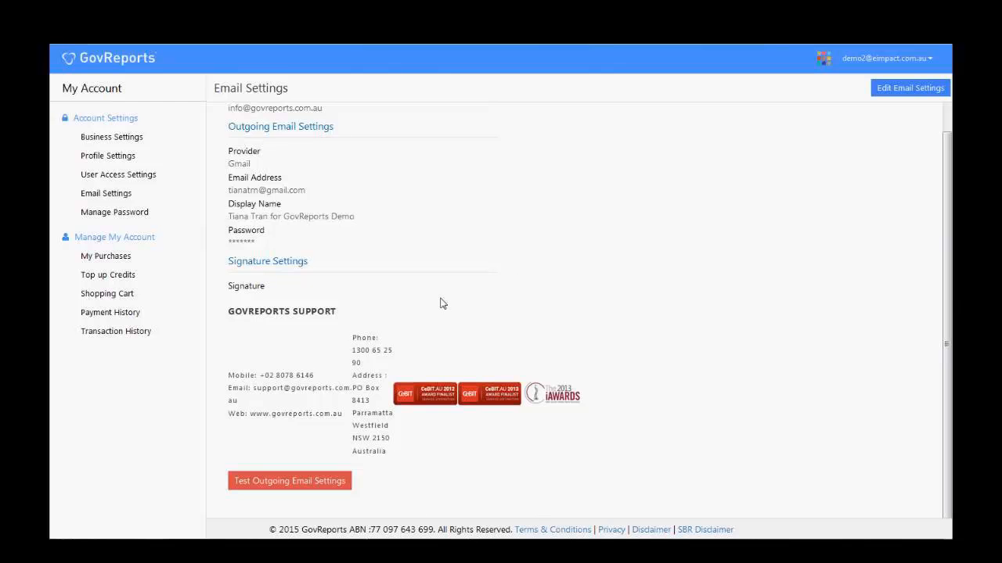
{"action": "scroll", "coordinate": [943, 412], "scroll_direction": "up", "scroll_amount": 1}
{"action": "scroll", "coordinate": [943, 412], "scroll_direction": "up", "scroll_amount": 1}
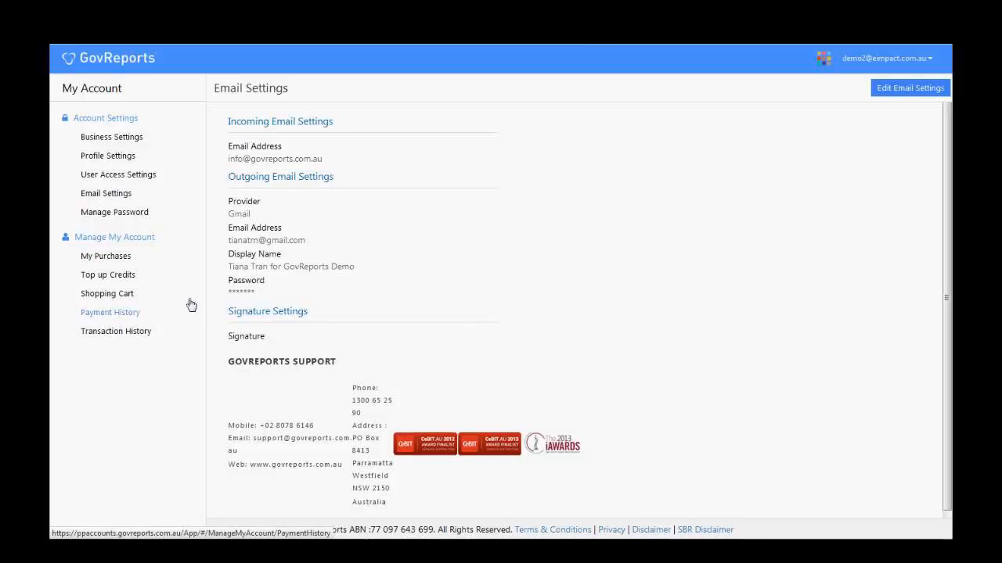
{"action": "left_click", "coordinate": [141, 214]}
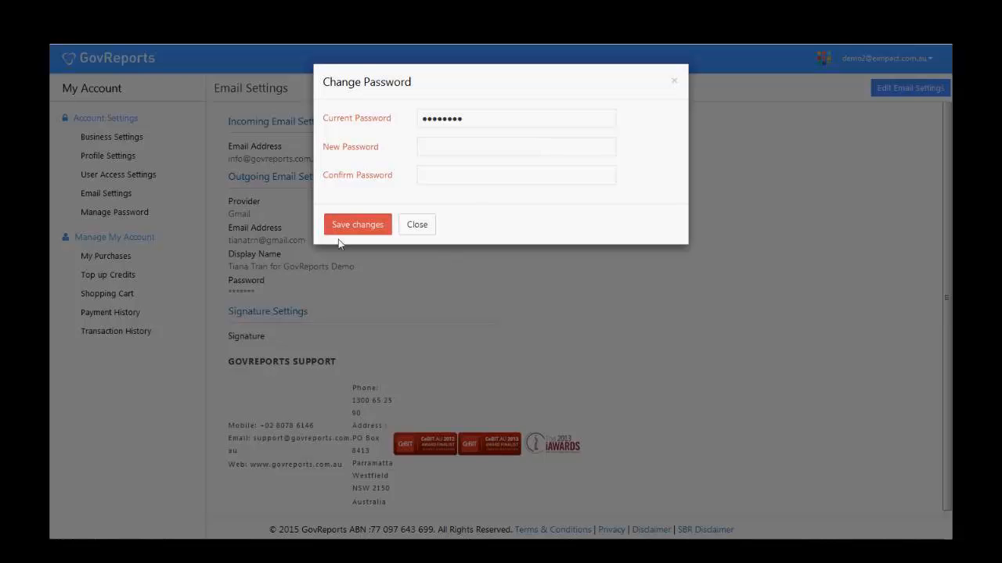
{"action": "left_click", "coordinate": [677, 82]}
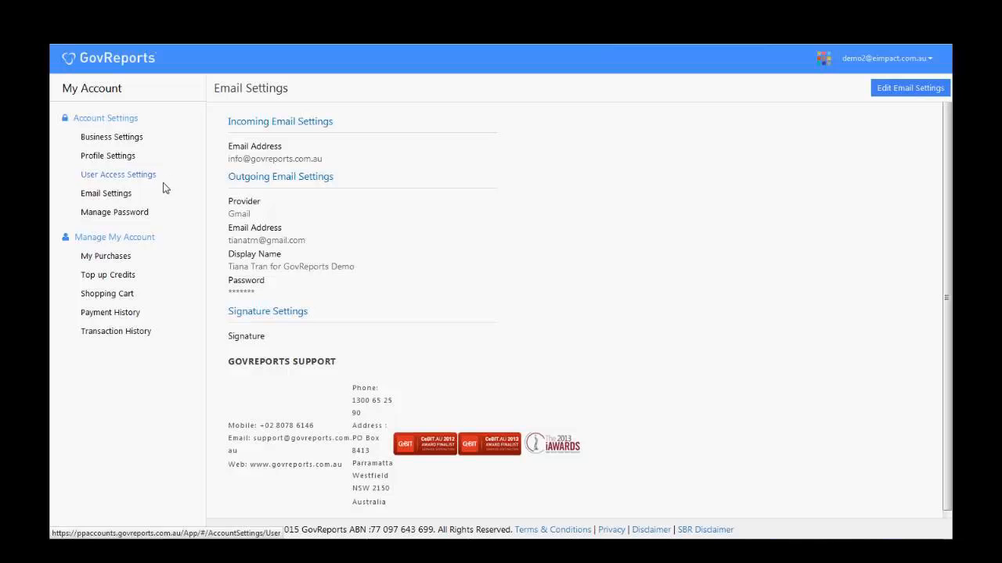
{"action": "double_click", "coordinate": [118, 238]}
{"action": "double_click", "coordinate": [90, 237]}
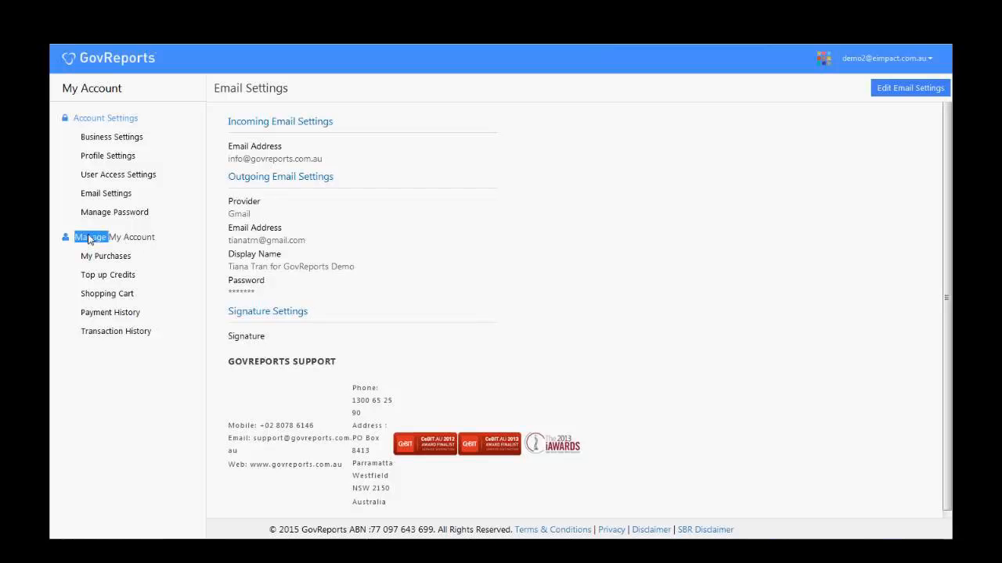
{"action": "double_click", "coordinate": [145, 242]}
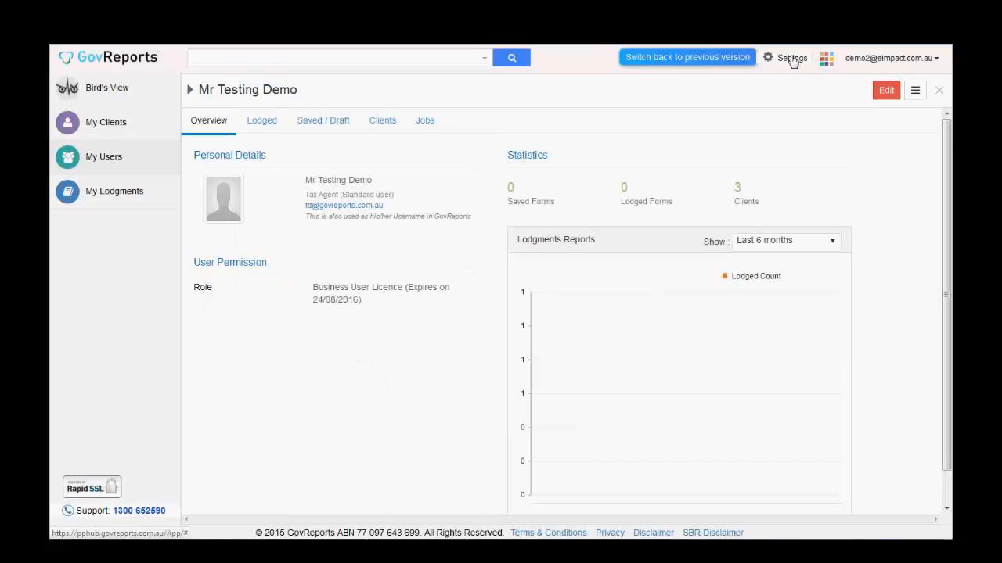
Step: Open Manage My Account from the dashboard settings and review the current purchases and the services and additional user licences on offer
{"action": "left_click", "coordinate": [783, 58]}
{"action": "left_click", "coordinate": [751, 161]}
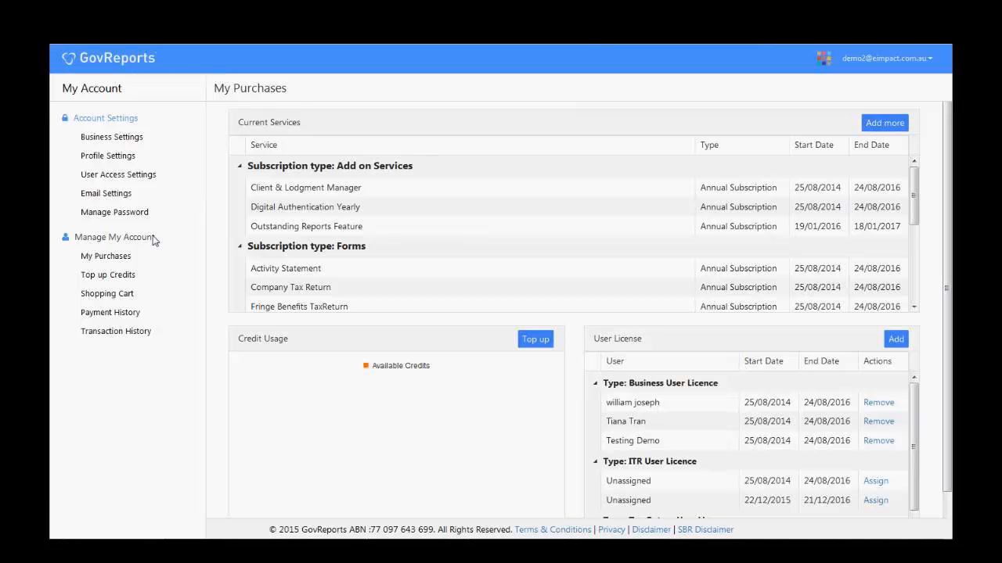
{"action": "left_click", "coordinate": [137, 299]}
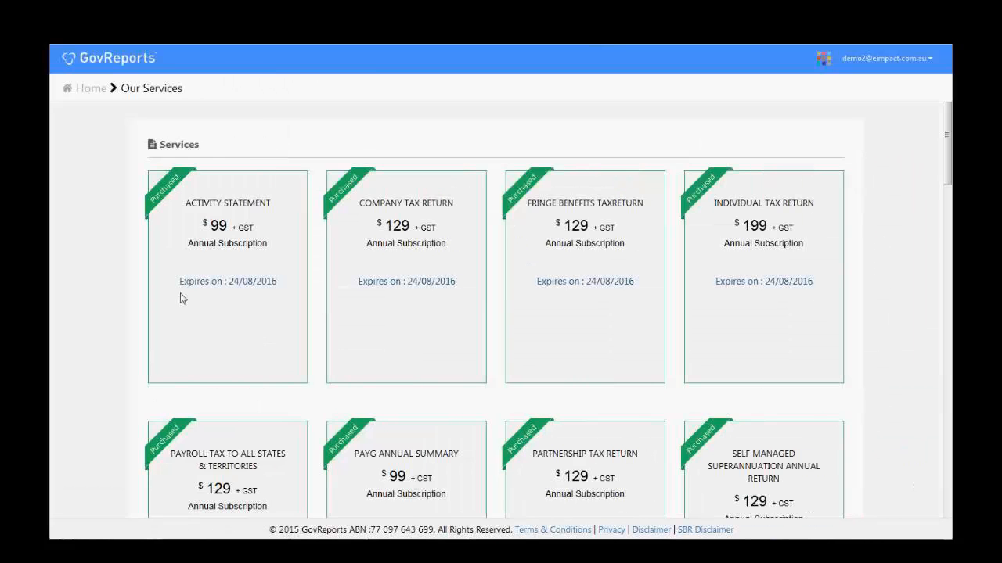
{"action": "left_click_drag", "start_coordinate": [949, 130], "coordinate": [947, 334]}
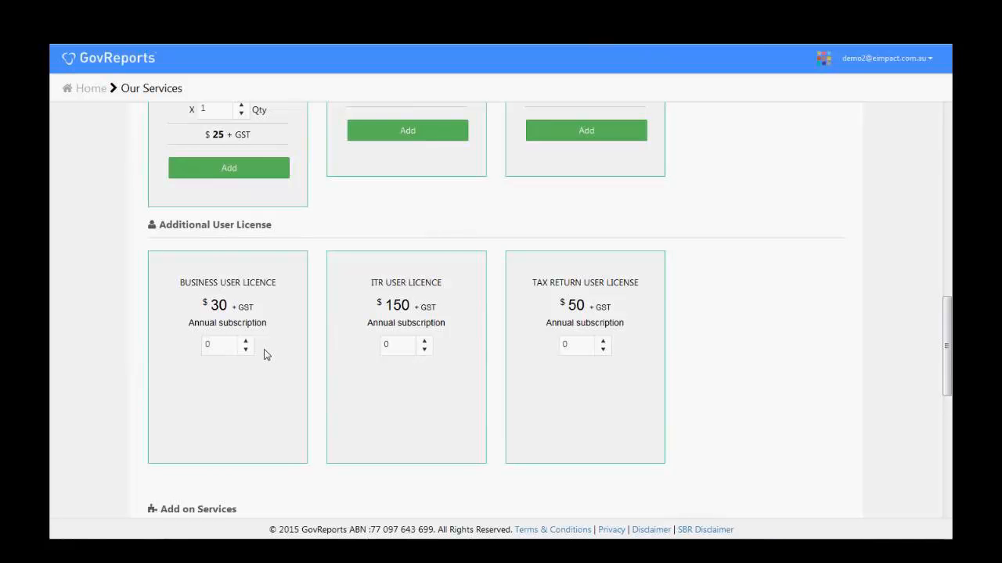
{"action": "left_click_drag", "start_coordinate": [947, 344], "coordinate": [947, 148]}
{"action": "left_click", "coordinate": [68, 62]}
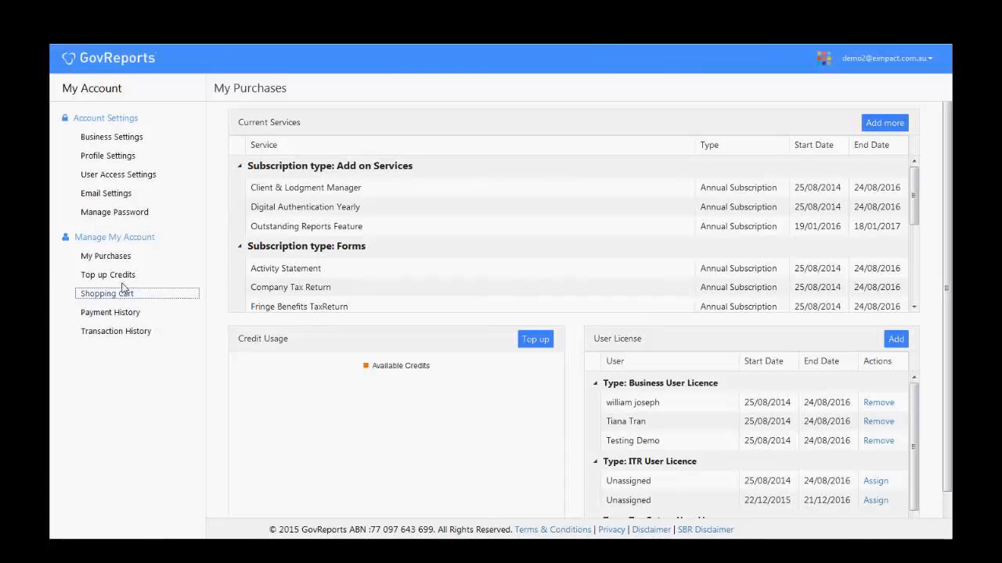
{"action": "left_click", "coordinate": [129, 259]}
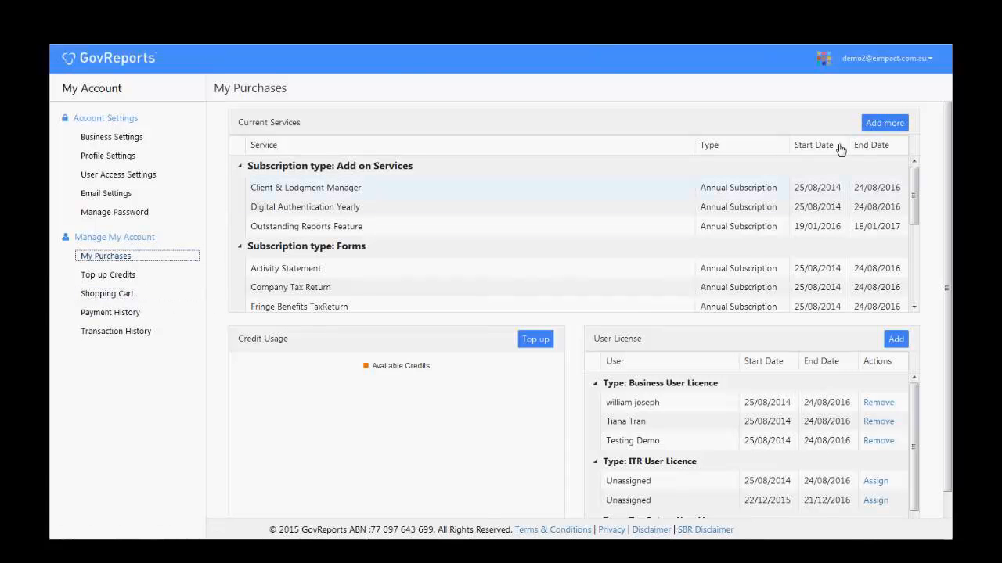
{"action": "left_click", "coordinate": [889, 123]}
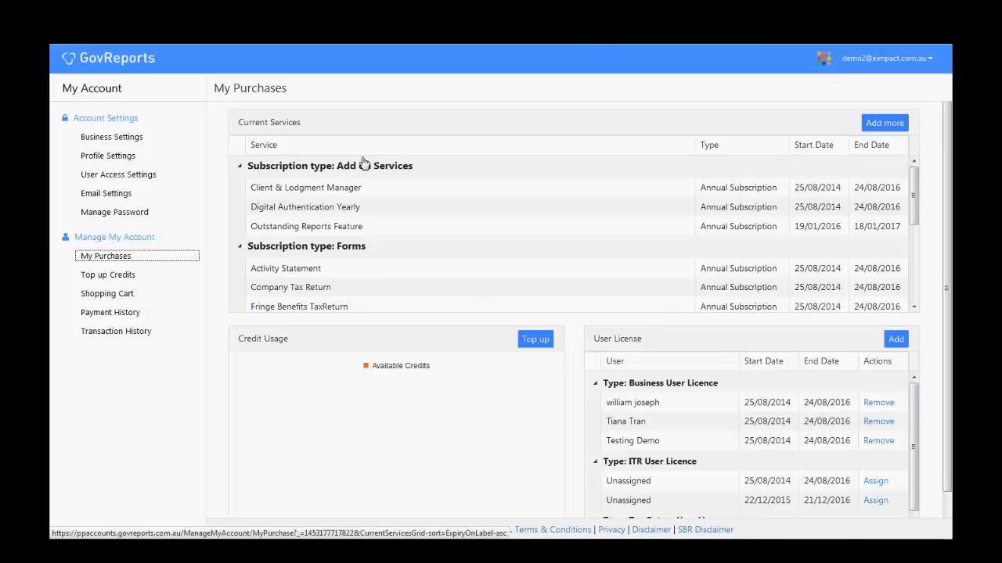
Step: Review the payment history, including the actions for the first payment, and open the transaction history
{"action": "left_click", "coordinate": [129, 316]}
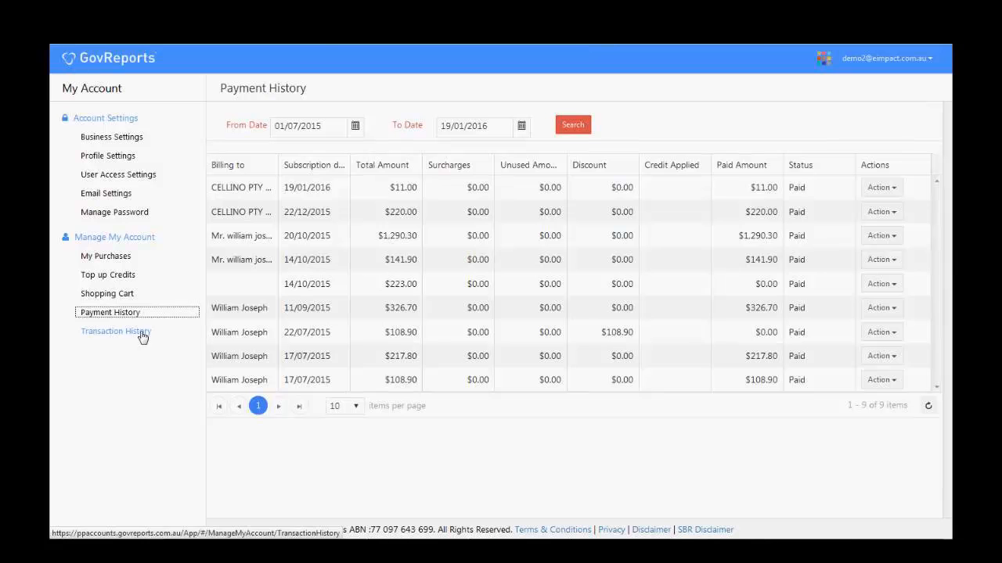
{"action": "left_click", "coordinate": [899, 192]}
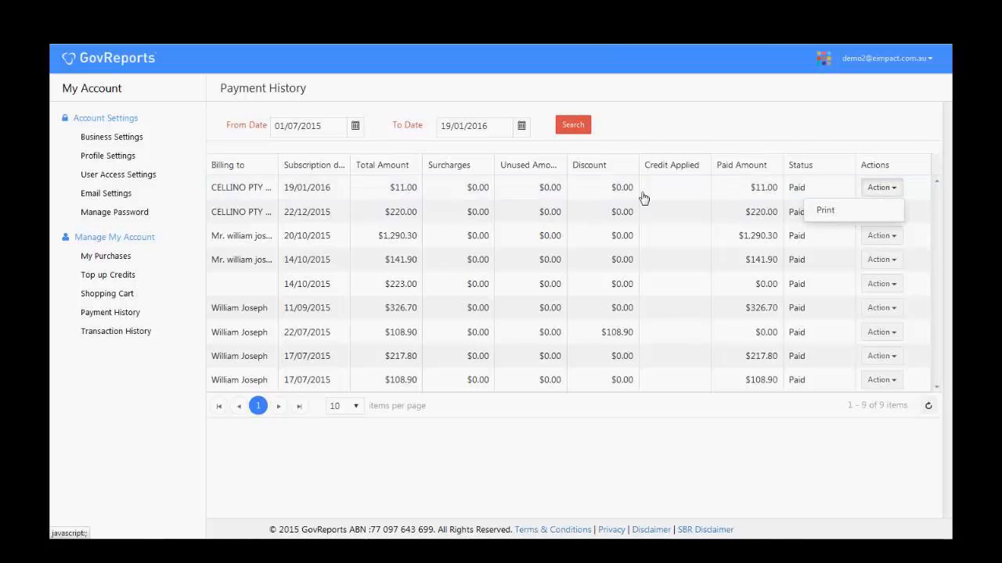
{"action": "left_click", "coordinate": [118, 332]}
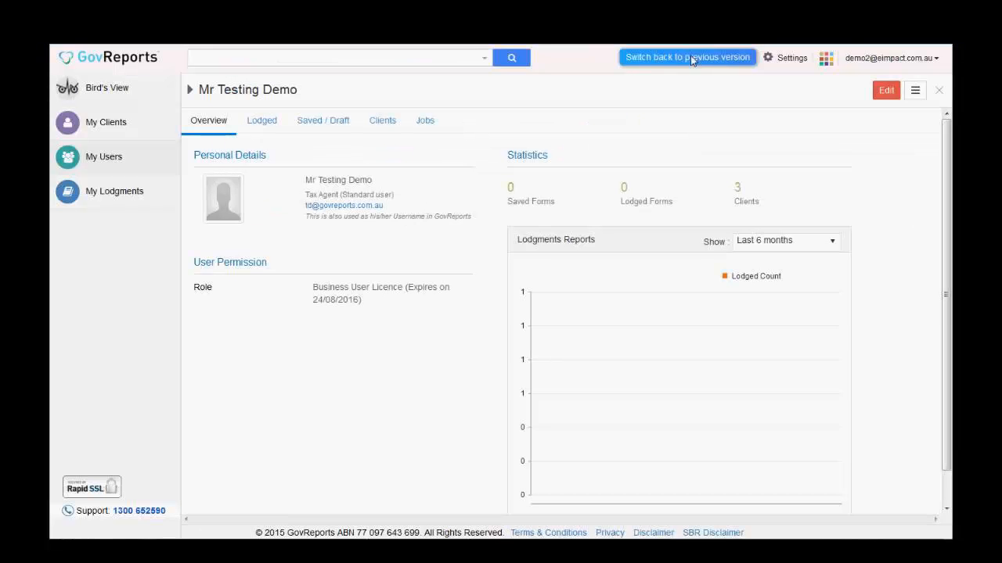
Step: From the dashboard, open the full list of settings and go to the ATO Nomination page
{"action": "left_click", "coordinate": [786, 59]}
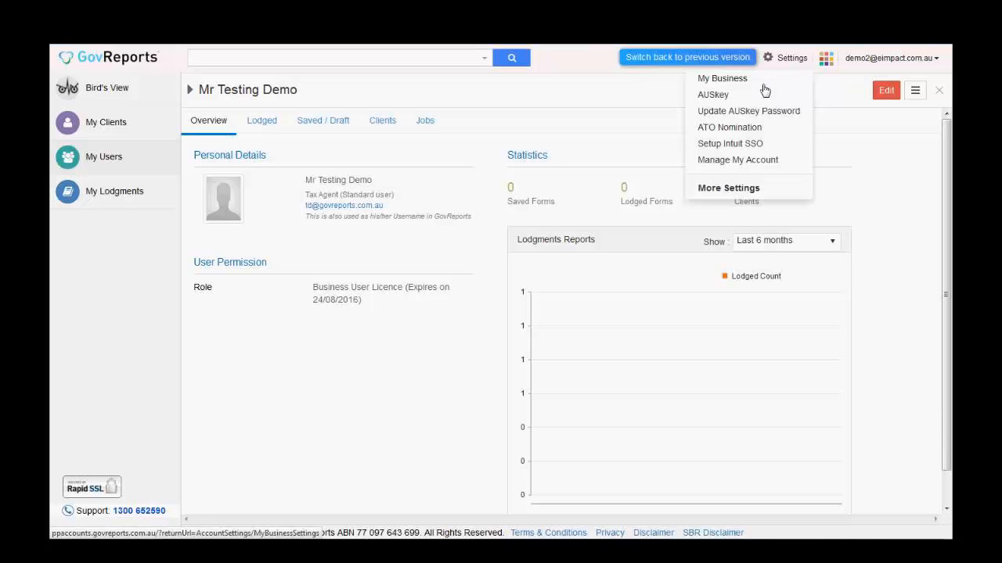
{"action": "left_click", "coordinate": [739, 192]}
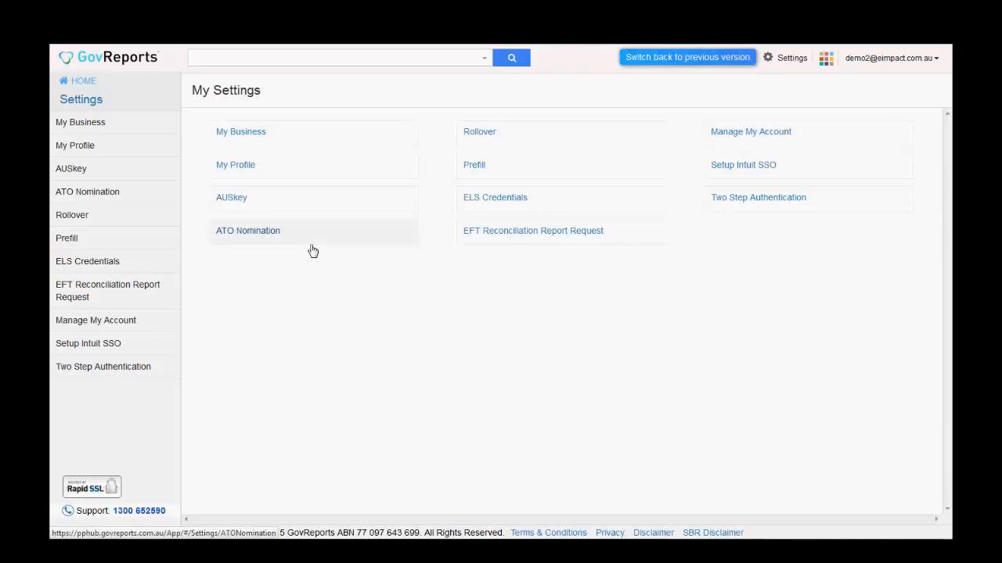
{"action": "left_click", "coordinate": [789, 60]}
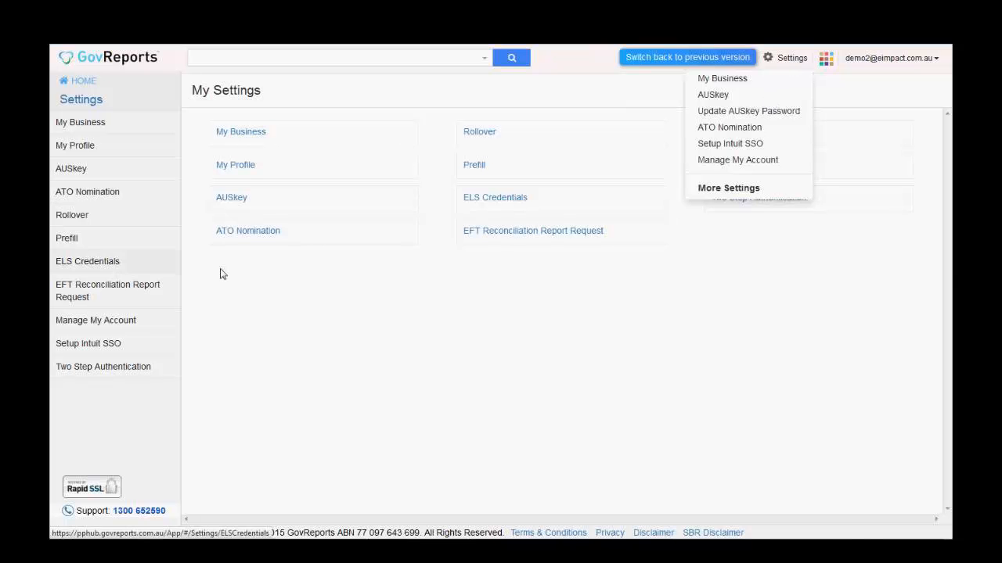
{"action": "left_click", "coordinate": [266, 237]}
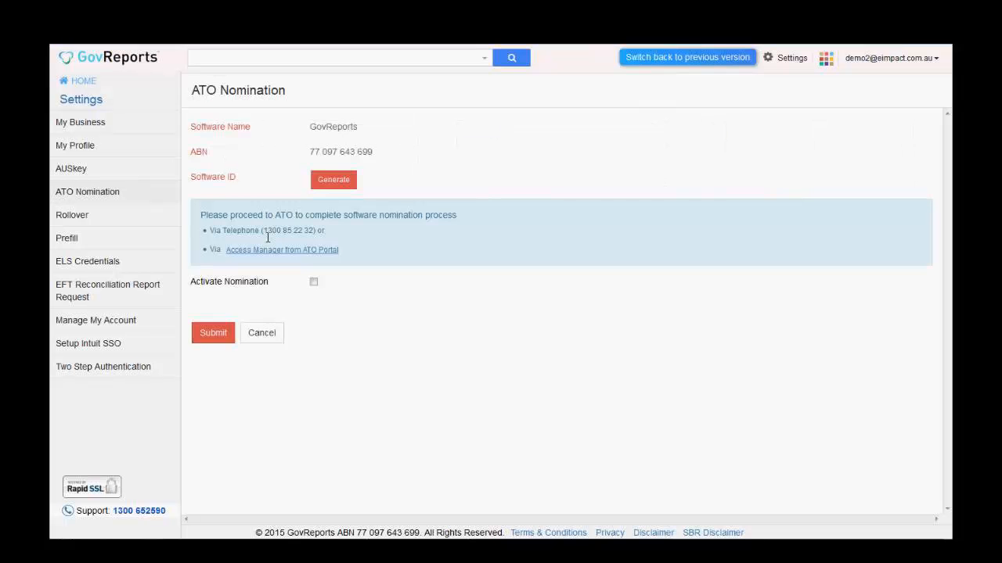
Step: Generate the Software ID for the ATO nomination, highlight it and show the copy option without copying
{"action": "left_click", "coordinate": [325, 183]}
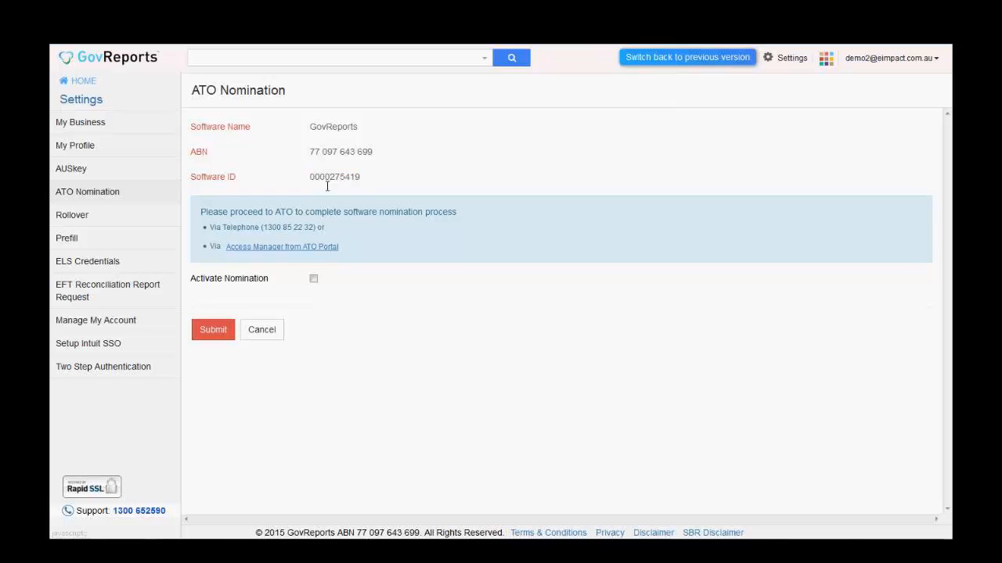
{"action": "left_click_drag", "start_coordinate": [306, 177], "coordinate": [366, 183]}
{"action": "right_click", "coordinate": [349, 180]}
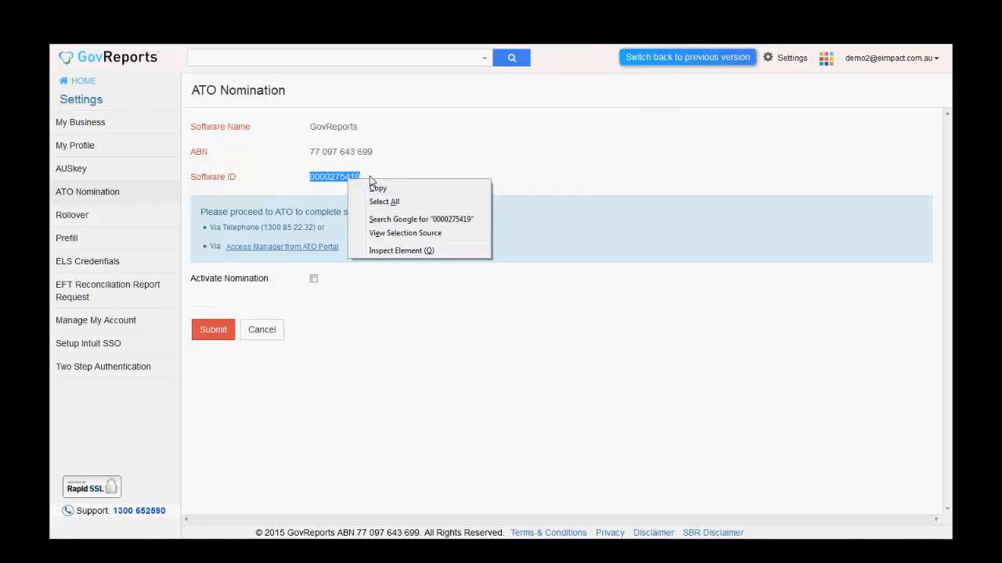
{"action": "left_click", "coordinate": [579, 168]}
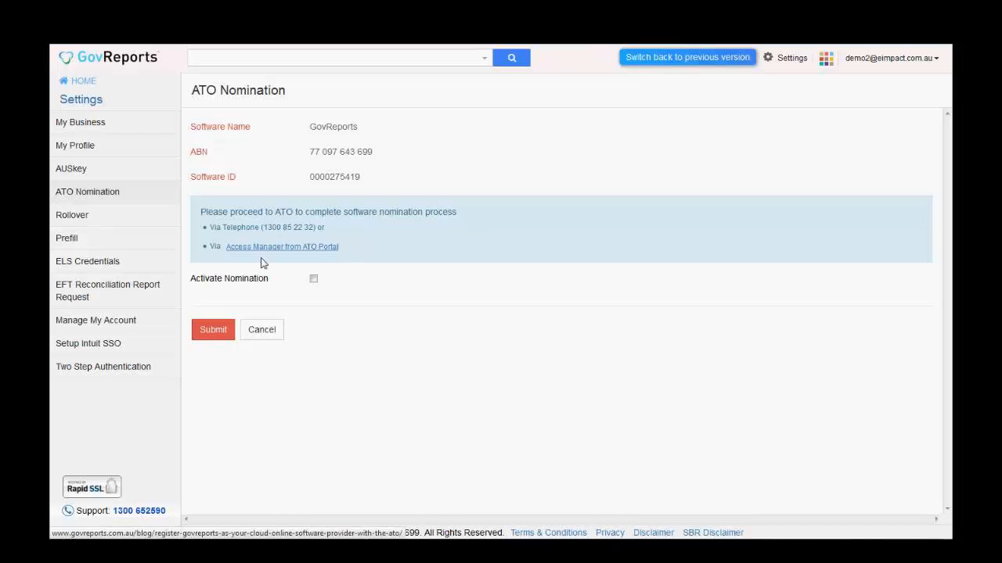
Step: Open the ATO Access Manager nomination guide and go through its pages, from nominated software providers to the declaration
{"action": "left_click", "coordinate": [284, 251]}
{"action": "left_click", "coordinate": [323, 248]}
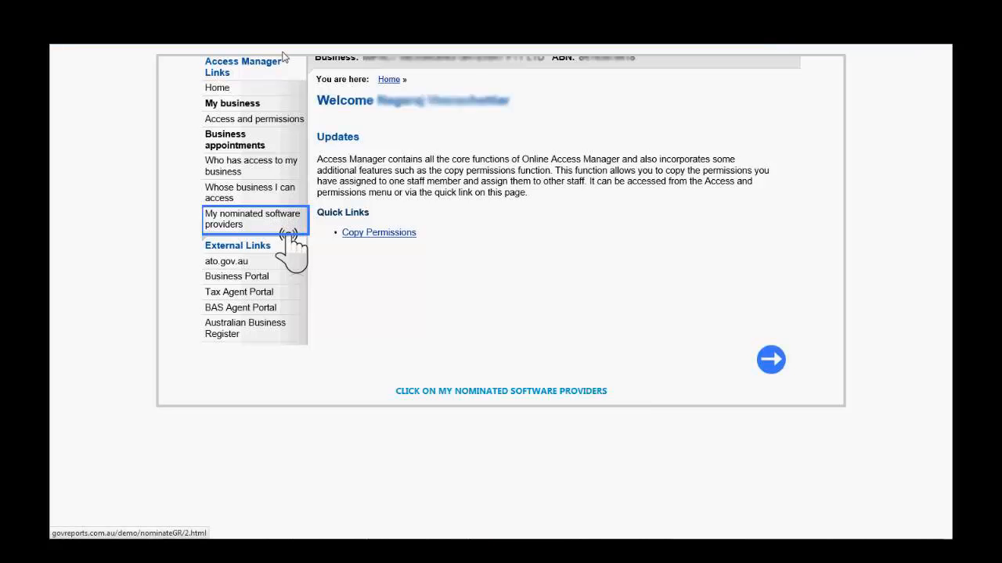
{"action": "left_click", "coordinate": [771, 362]}
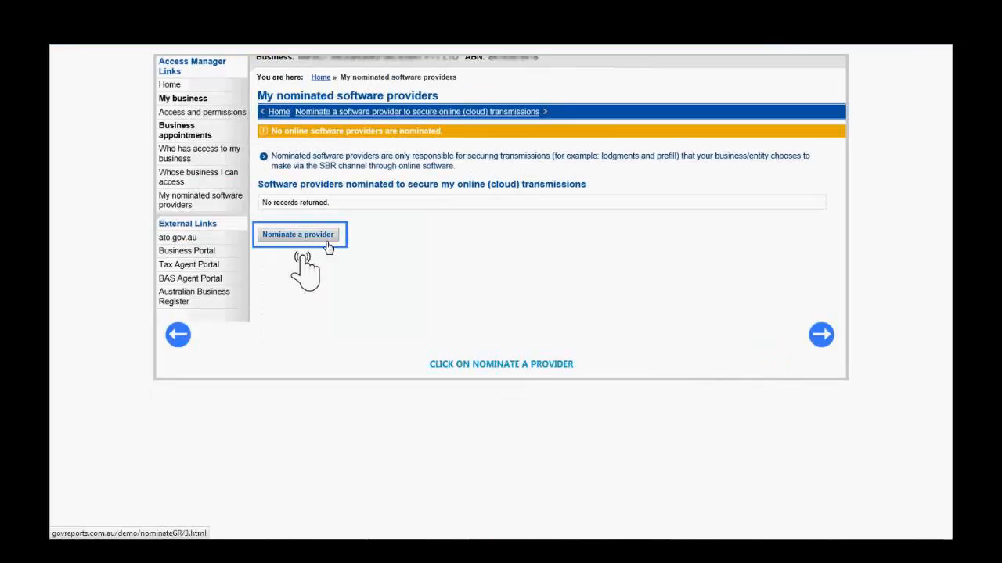
{"action": "left_click", "coordinate": [824, 348]}
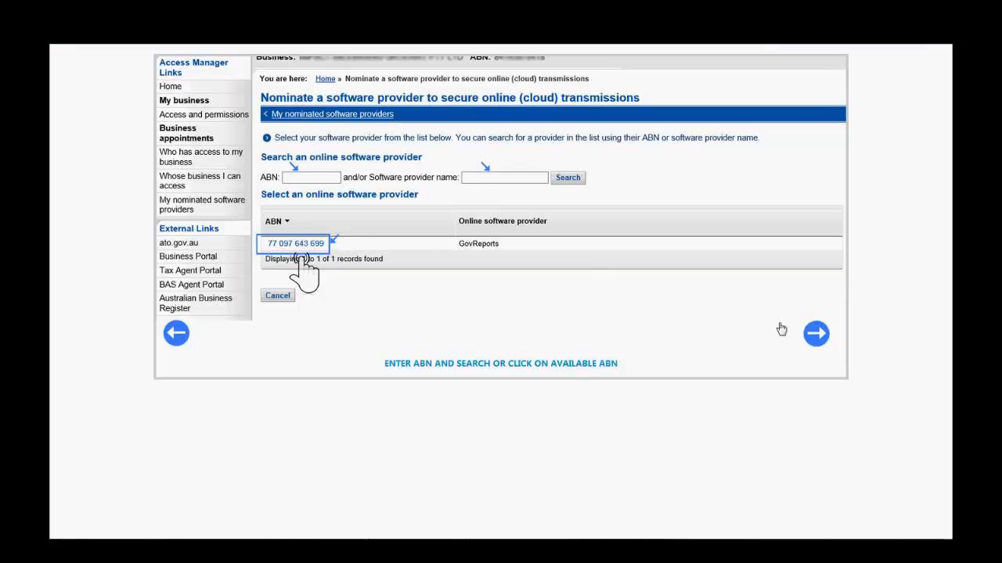
{"action": "left_click", "coordinate": [818, 335]}
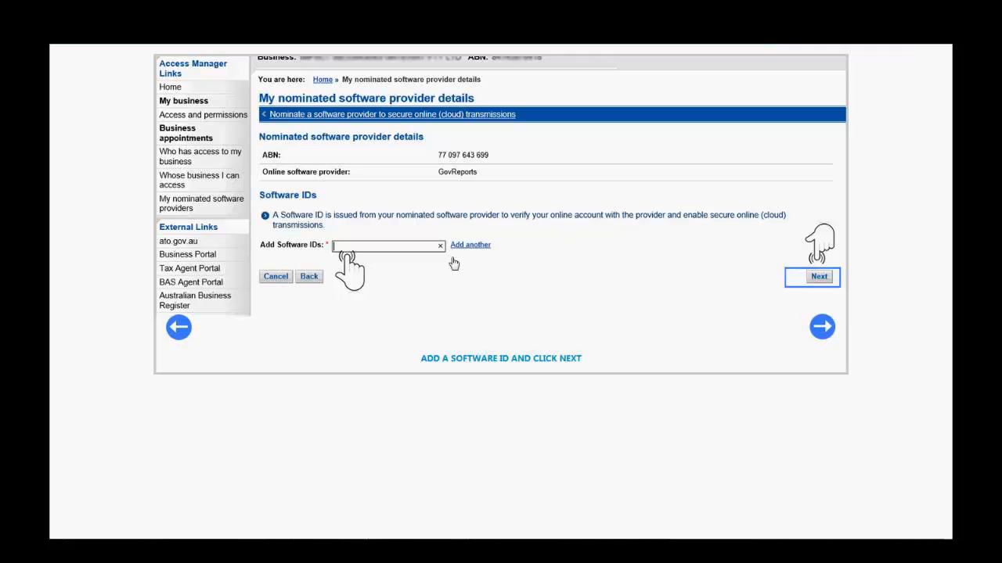
{"action": "left_click", "coordinate": [818, 278]}
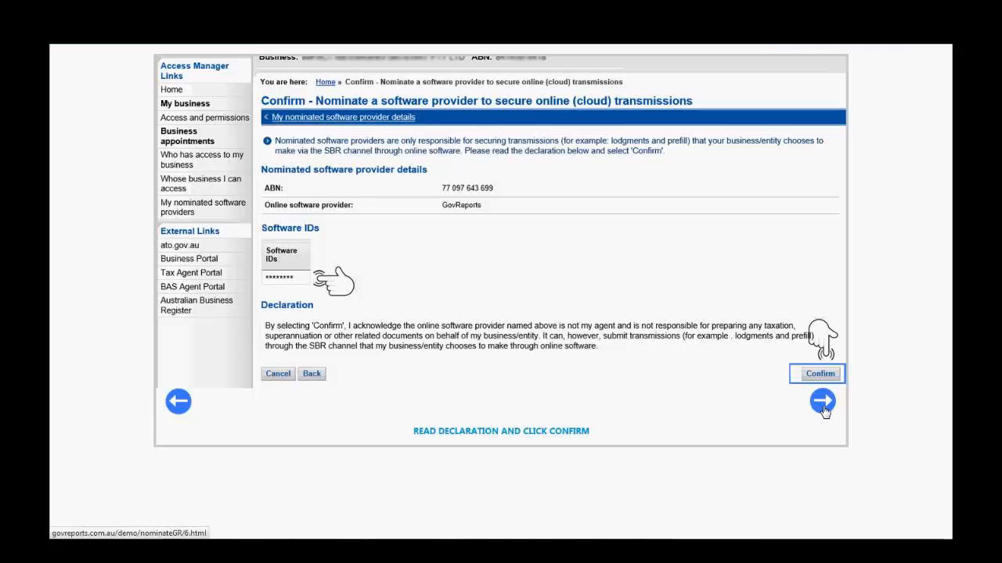
{"action": "left_click", "coordinate": [821, 408]}
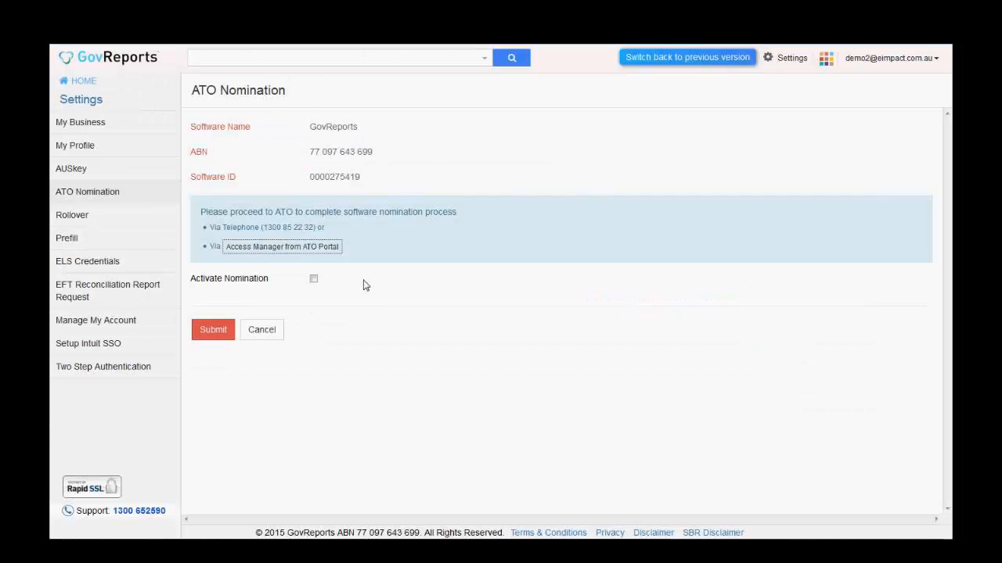
Step: Activate the ATO nomination for GovReports and submit it
{"action": "left_click", "coordinate": [313, 281]}
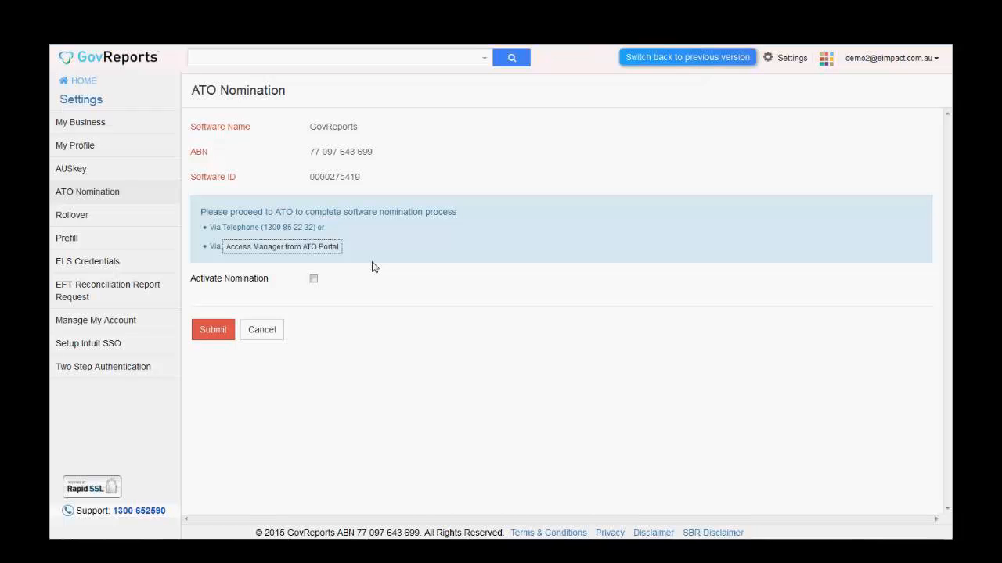
{"action": "left_click", "coordinate": [313, 279]}
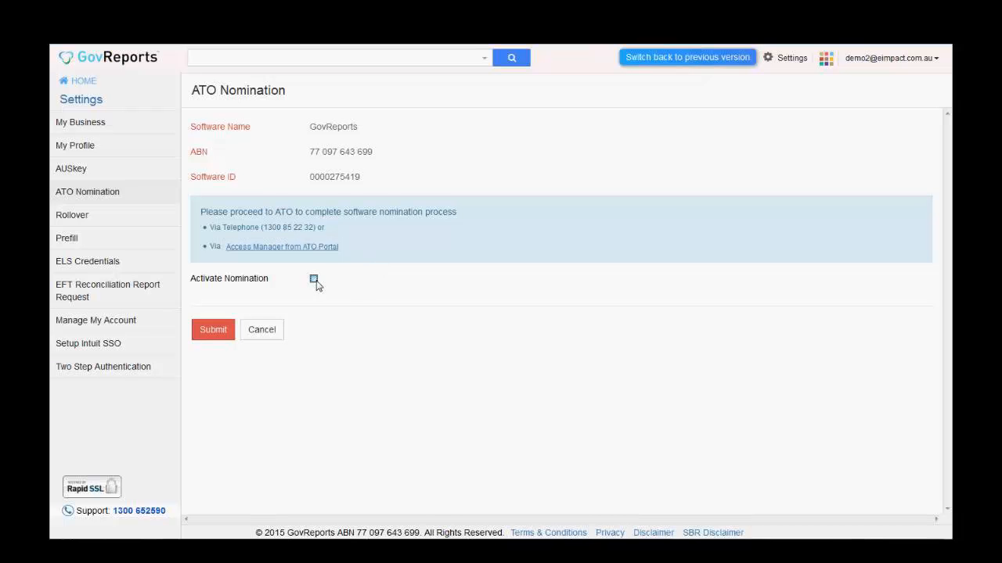
{"action": "left_click", "coordinate": [212, 335]}
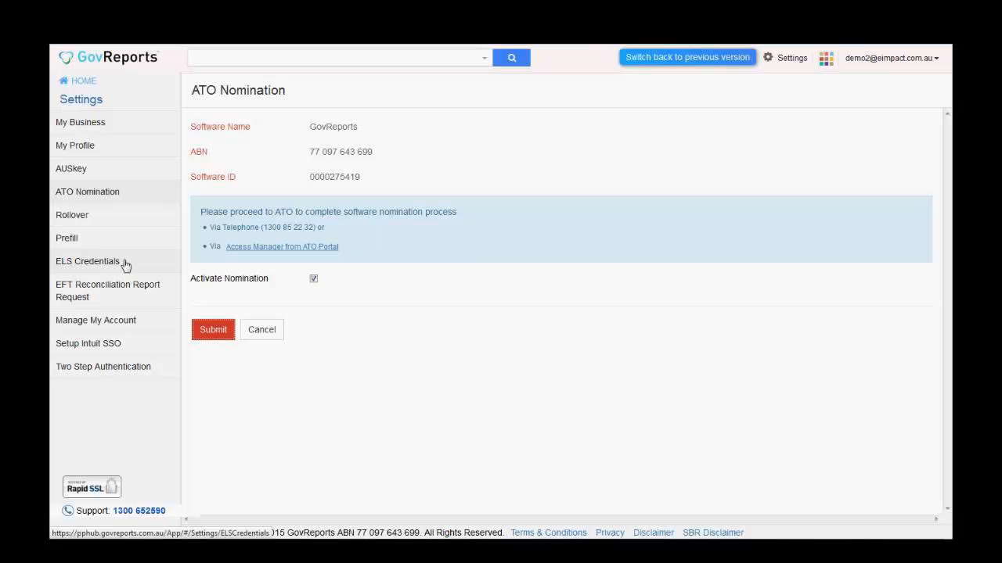
Step: Open Two Step Authentication and examine the additional security option for accessing reports and the available security questions
{"action": "left_click", "coordinate": [131, 369]}
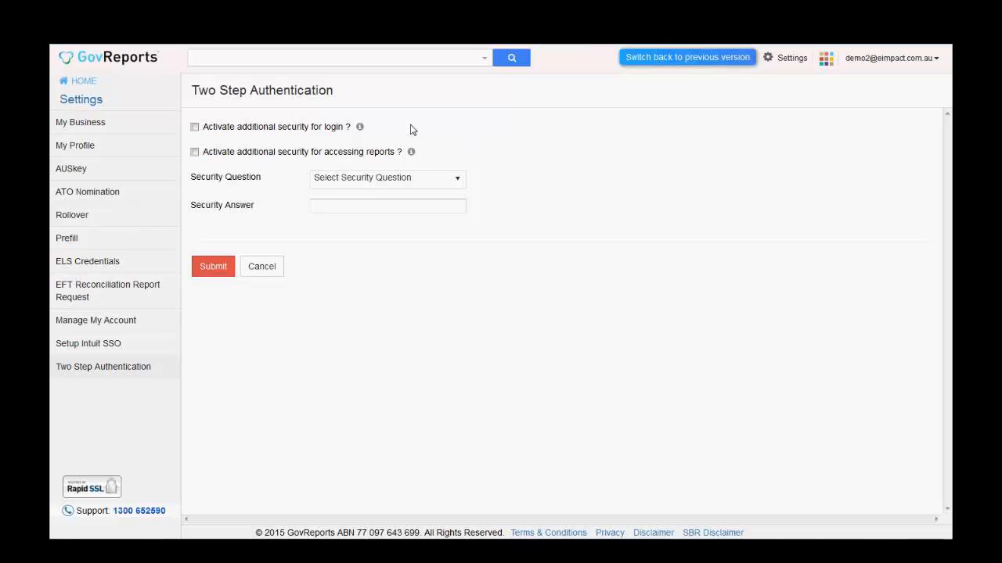
{"action": "left_click", "coordinate": [197, 129]}
{"action": "left_click", "coordinate": [195, 127]}
{"action": "left_click", "coordinate": [195, 153]}
{"action": "left_click", "coordinate": [457, 181]}
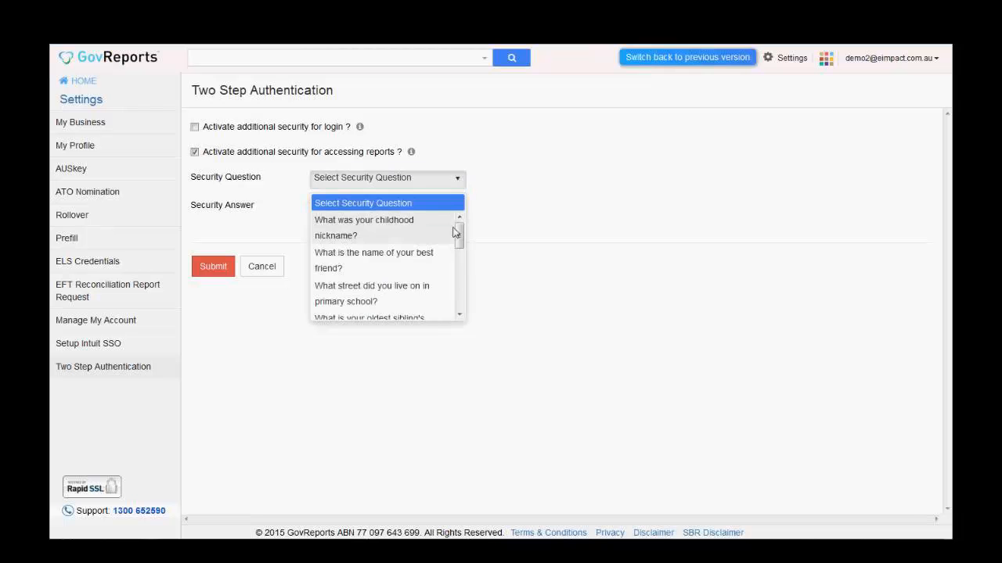
{"action": "mouse_move", "coordinate": [453, 231]}
{"action": "left_mouse_down"}
{"action": "mouse_move", "coordinate": [469, 287]}
{"action": "mouse_move", "coordinate": [464, 226]}
{"action": "left_mouse_up"}
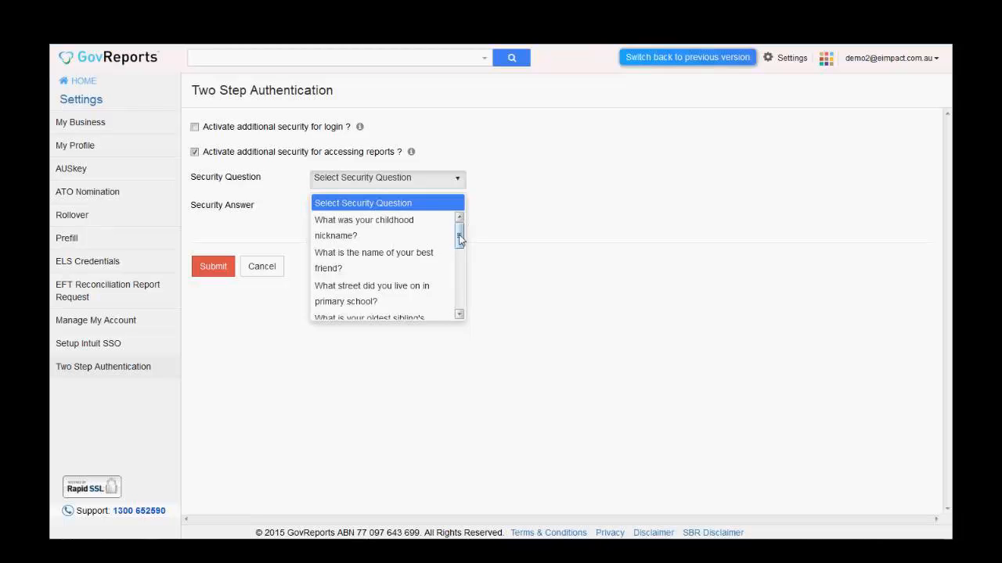
{"action": "mouse_move", "coordinate": [459, 239]}
{"action": "left_mouse_down"}
{"action": "mouse_move", "coordinate": [462, 281]}
{"action": "mouse_move", "coordinate": [460, 232]}
{"action": "left_mouse_up"}
{"action": "left_click", "coordinate": [475, 251]}
{"action": "left_click", "coordinate": [386, 208]}
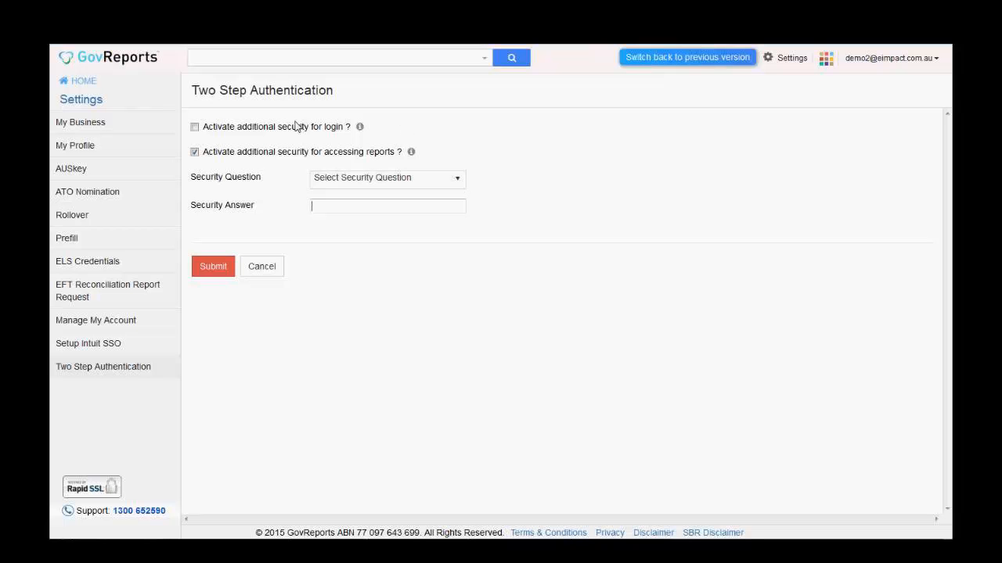
Step: Activate additional security for both login and accessing reports
{"action": "mouse_move", "coordinate": [360, 127]}
{"action": "left_click", "coordinate": [195, 154]}
{"action": "left_click", "coordinate": [196, 128]}
{"action": "left_click", "coordinate": [195, 153]}
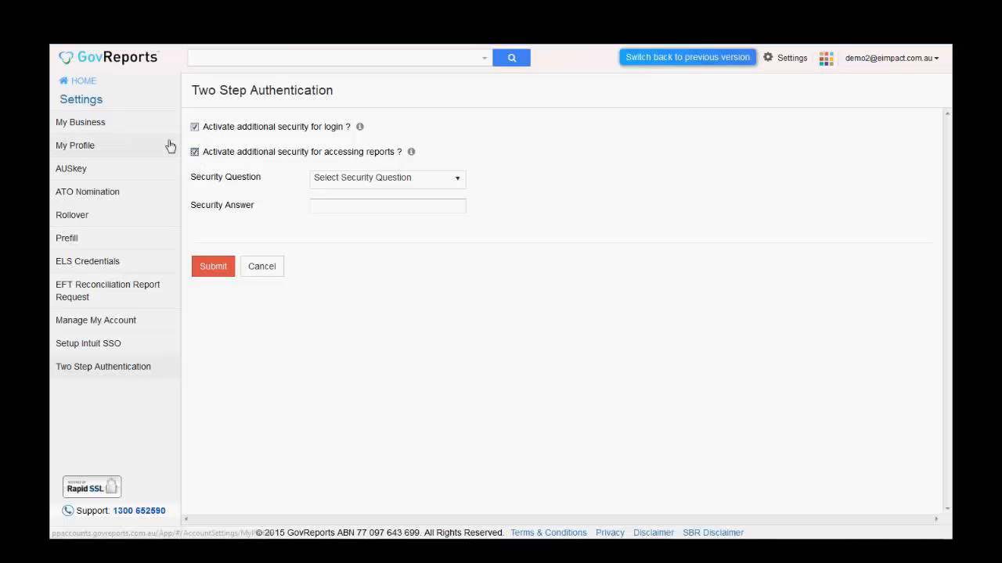
Step: Clear both additional security options and submit the settings, dismissing the OTP request without entering a code
{"action": "left_click", "coordinate": [195, 153]}
{"action": "left_click", "coordinate": [195, 128]}
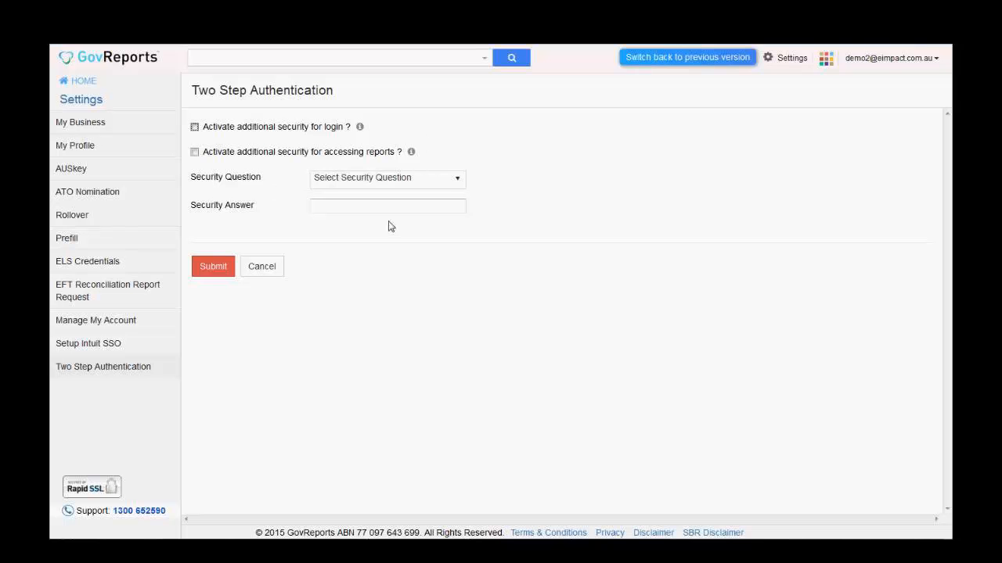
{"action": "left_click", "coordinate": [211, 269]}
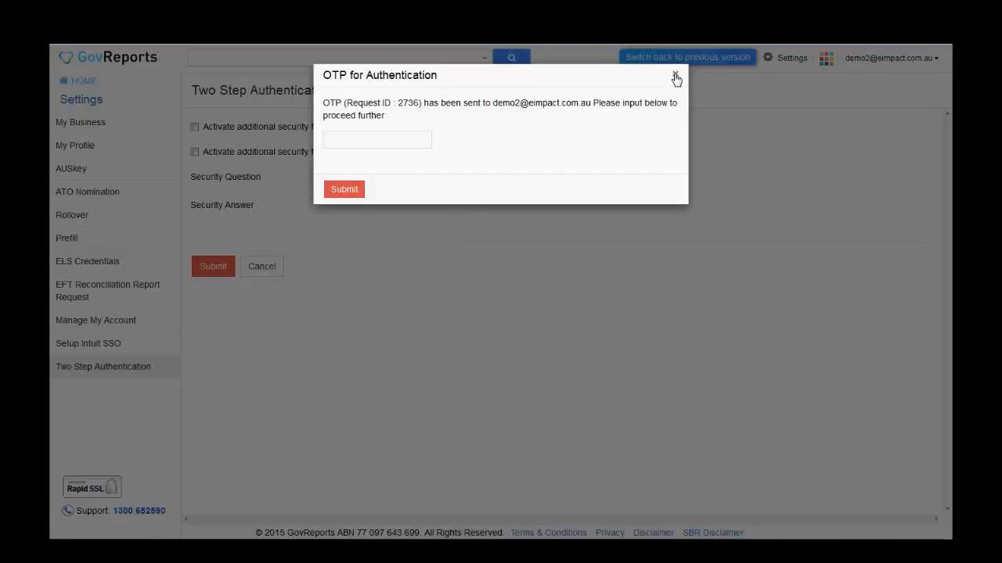
{"action": "left_click", "coordinate": [675, 77]}
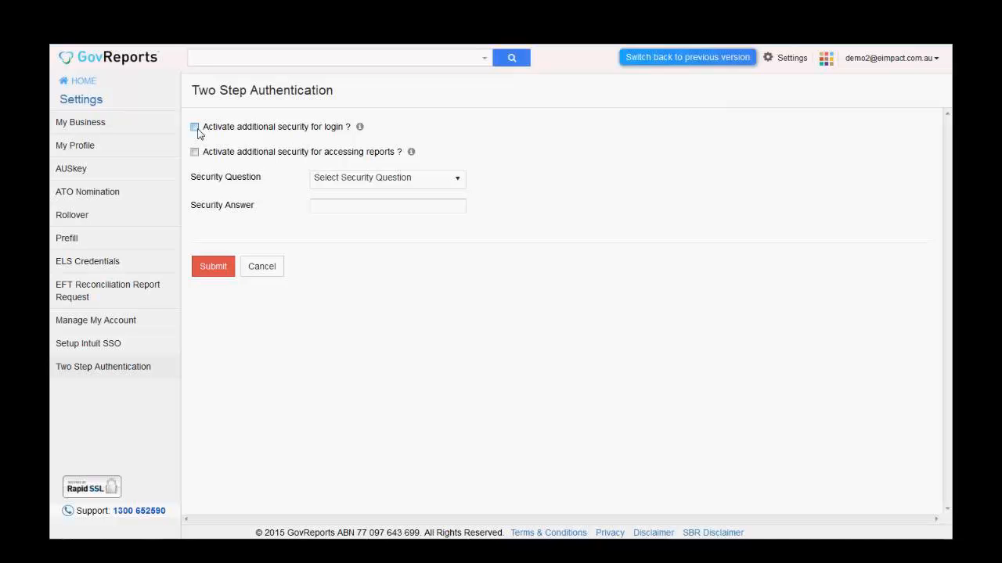
Step: Return to the dashboard, open Outstanding Reports under My Lodgments, and review its Client Configuration without changing anything
{"action": "left_click", "coordinate": [89, 82]}
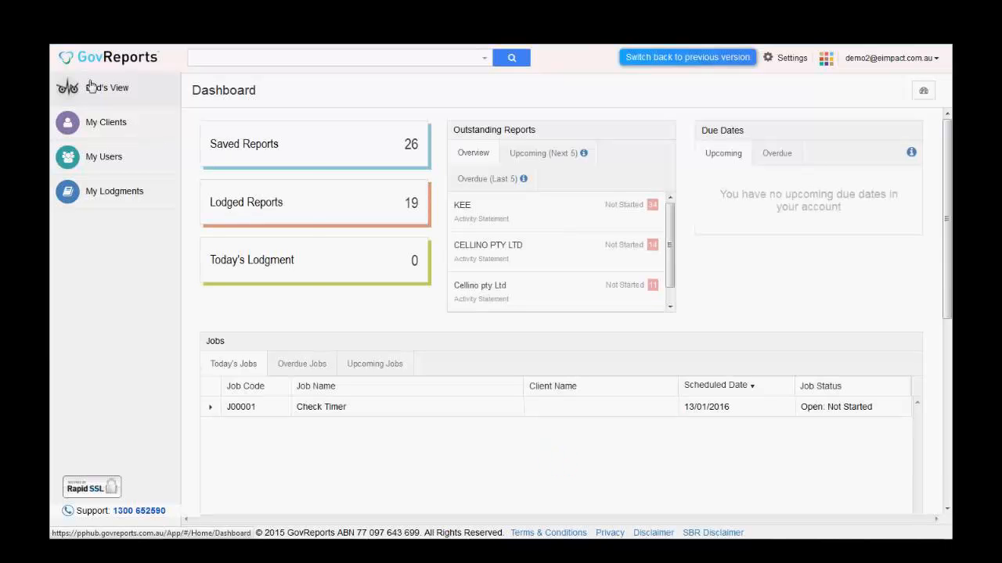
{"action": "mouse_move", "coordinate": [140, 197]}
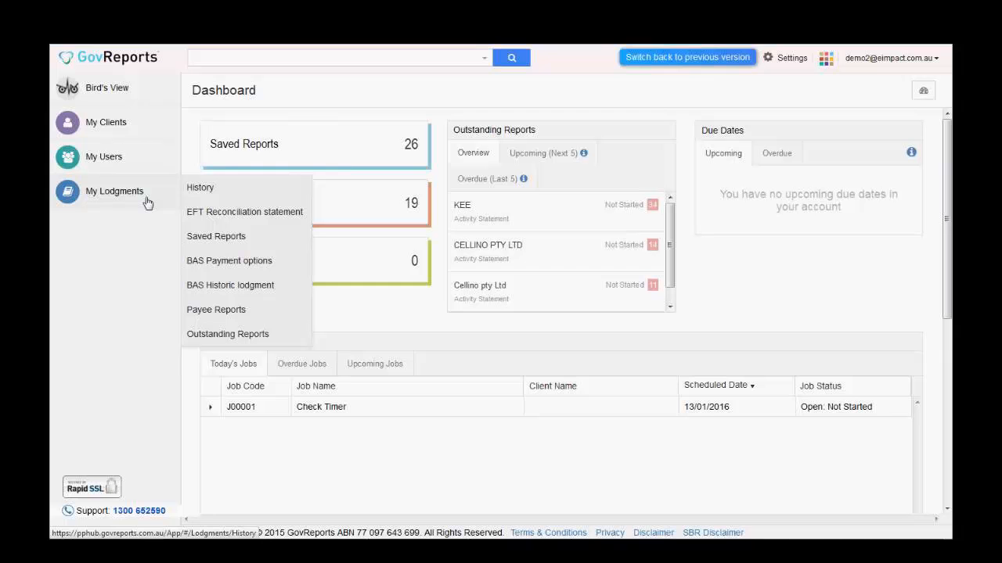
{"action": "left_click", "coordinate": [242, 336]}
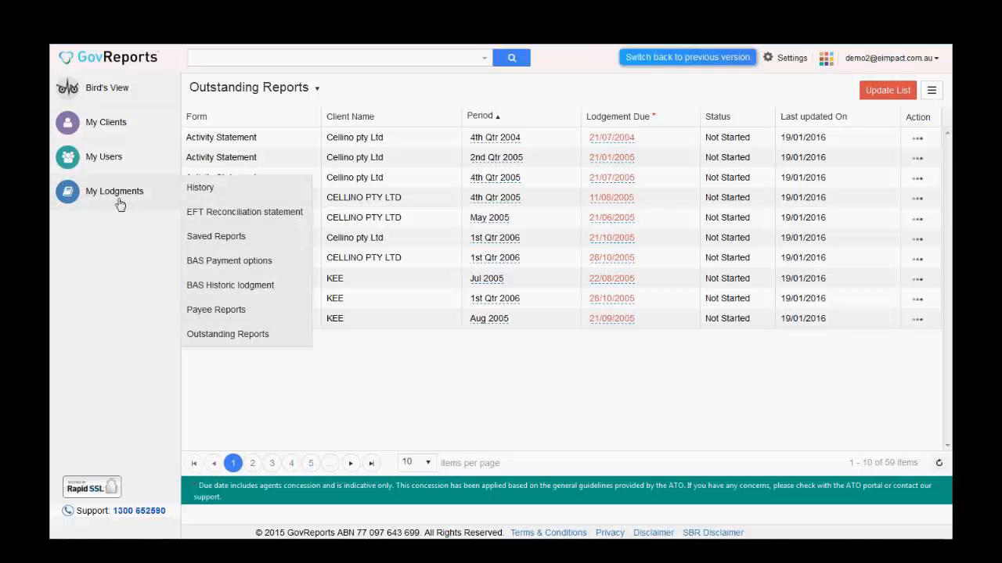
{"action": "mouse_move", "coordinate": [131, 201]}
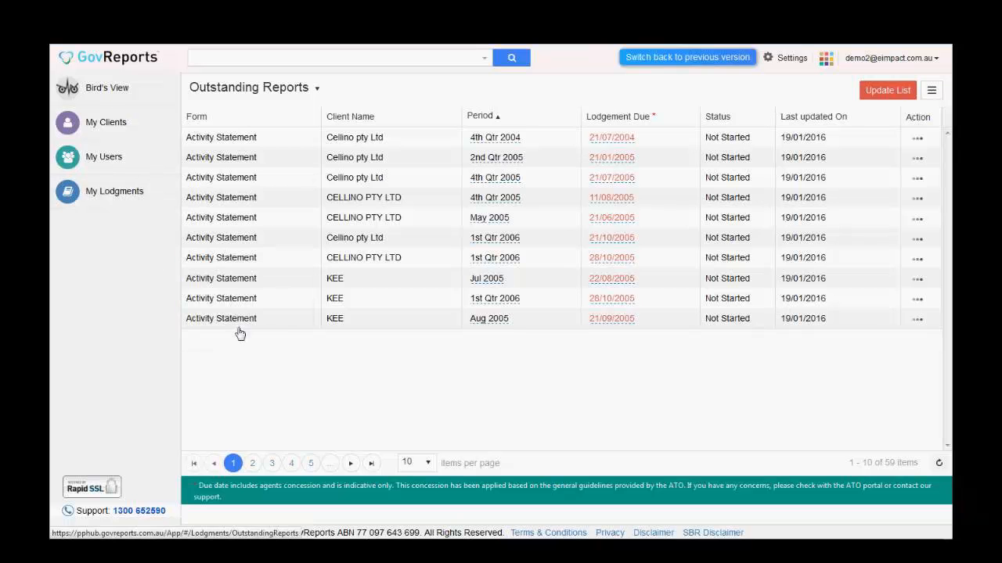
{"action": "left_click", "coordinate": [935, 91]}
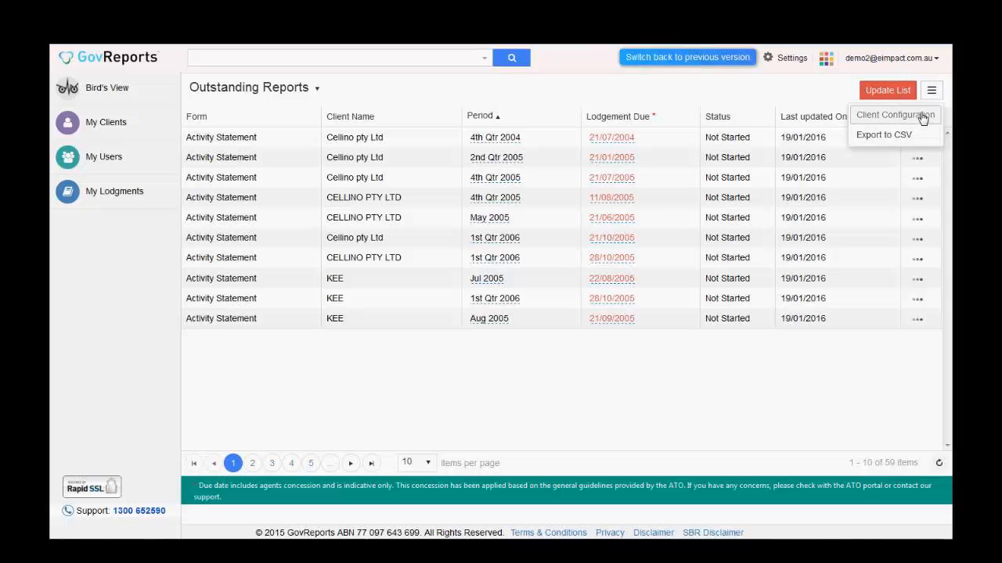
{"action": "left_click", "coordinate": [923, 117]}
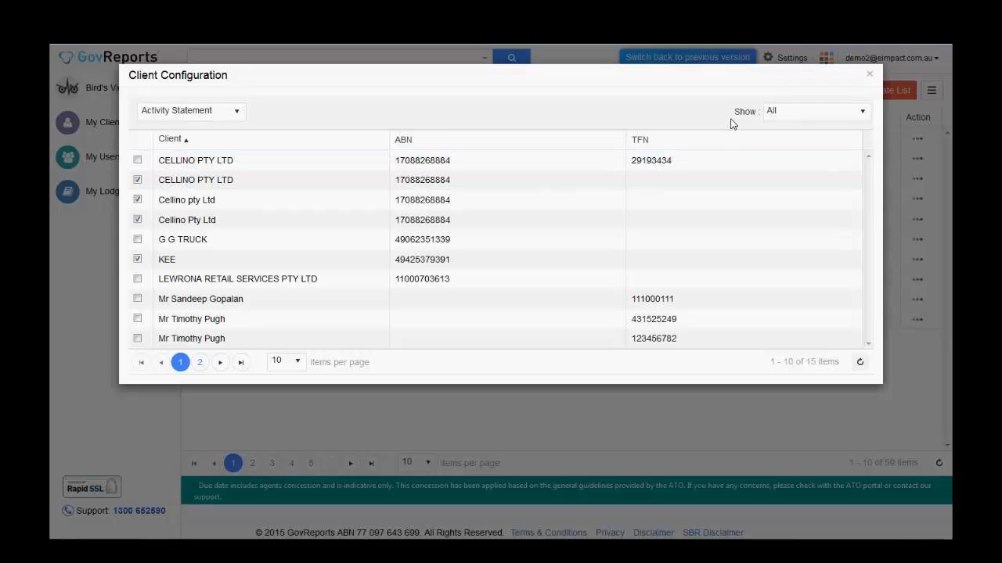
{"action": "left_click", "coordinate": [870, 75]}
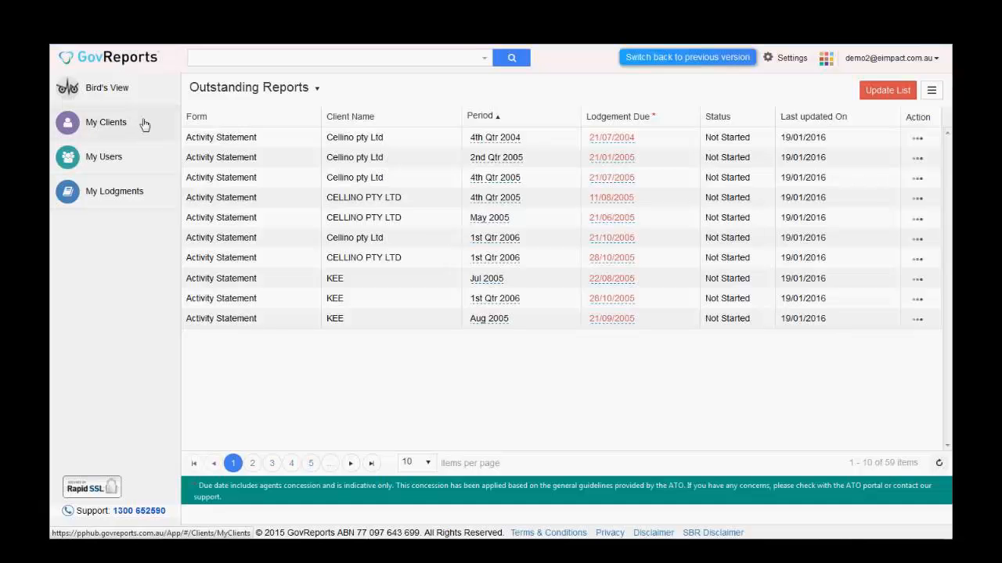
Step: Open the CELLINO PTY LTD client that has a TFN recorded and bring up its Outstanding Reports configuration
{"action": "left_click", "coordinate": [132, 131]}
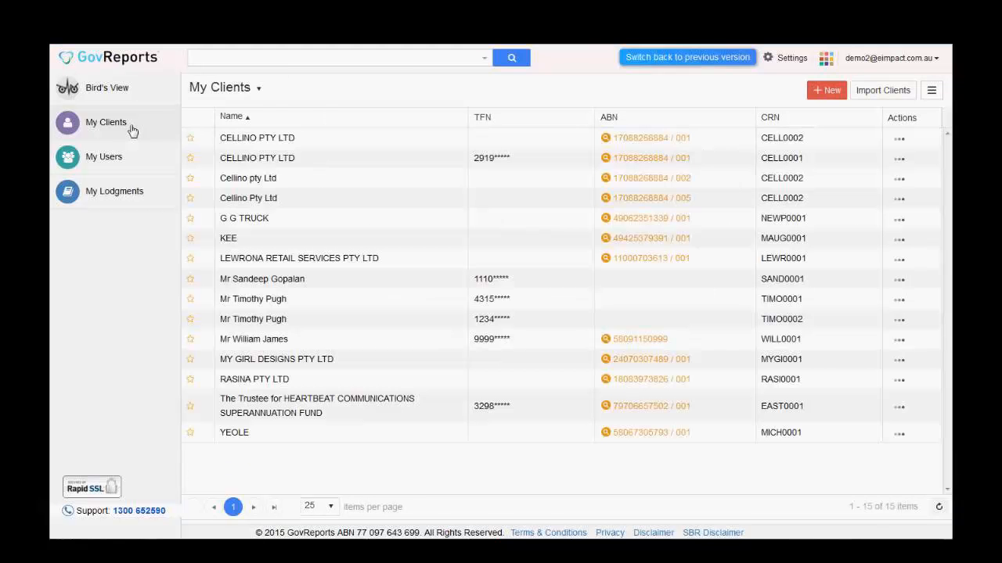
{"action": "left_click", "coordinate": [284, 161]}
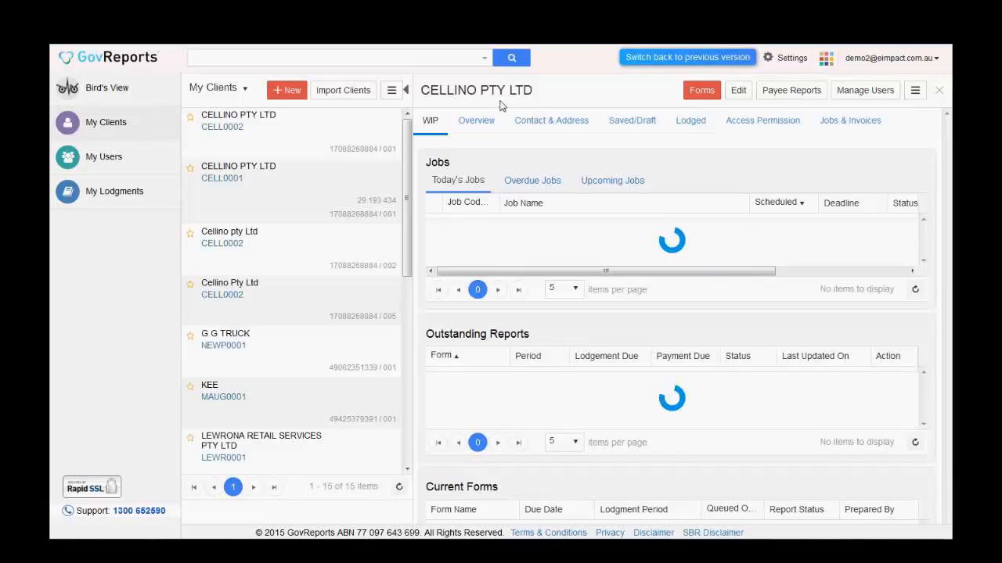
{"action": "left_click", "coordinate": [405, 89]}
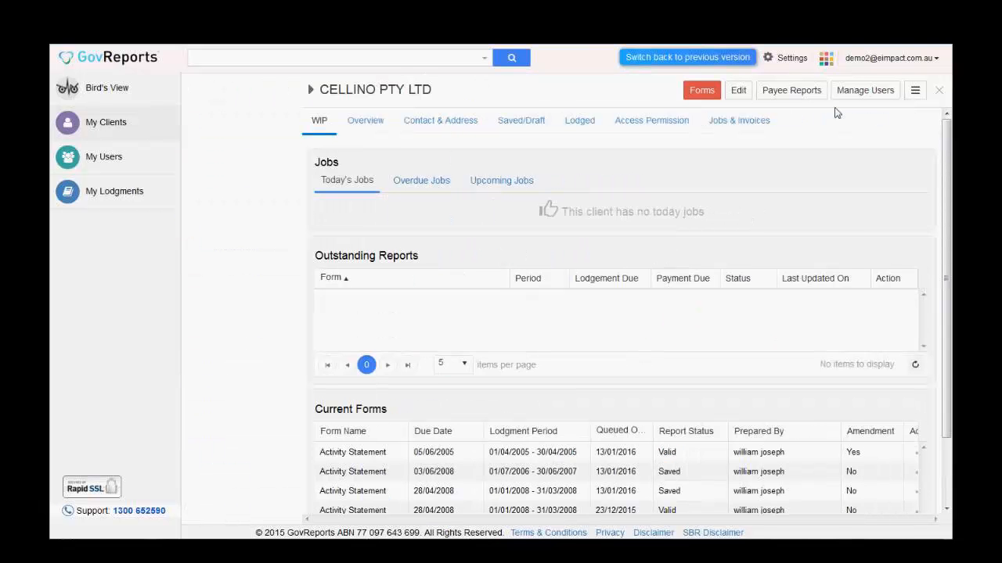
{"action": "left_click", "coordinate": [917, 91]}
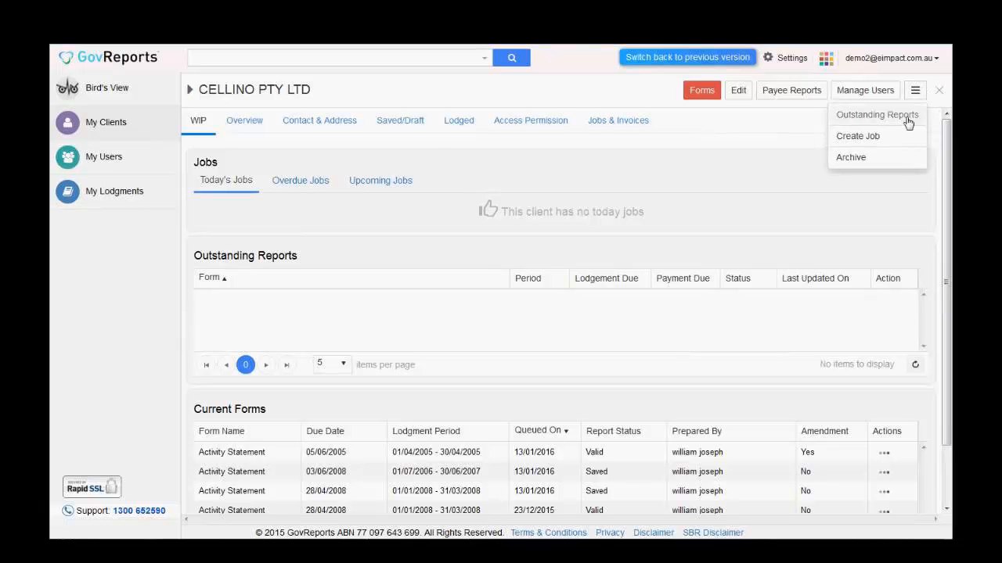
{"action": "left_click", "coordinate": [906, 118]}
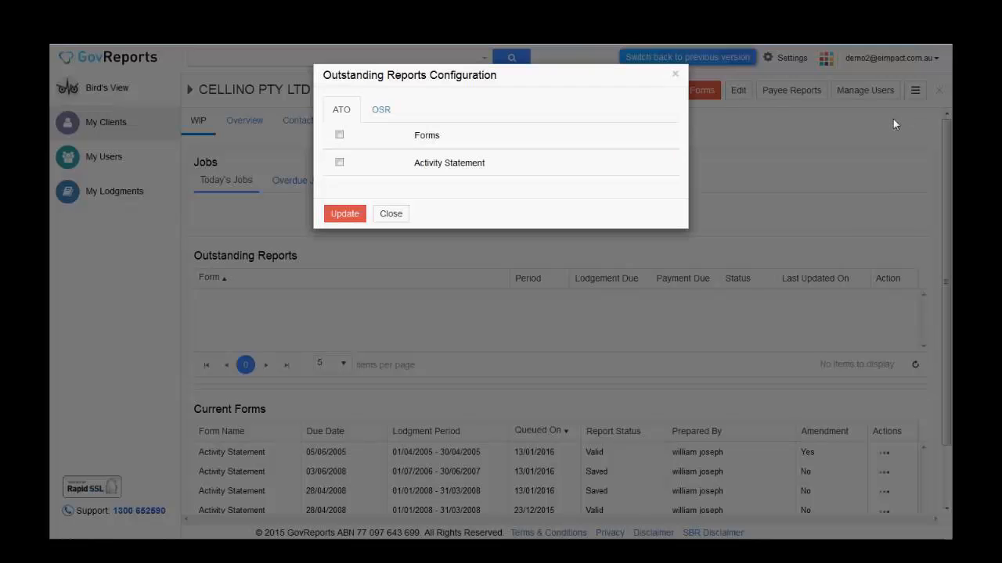
Step: Select all ATO and OSR forms in the client's Outstanding Reports configuration, and close it without updating
{"action": "left_click", "coordinate": [340, 135]}
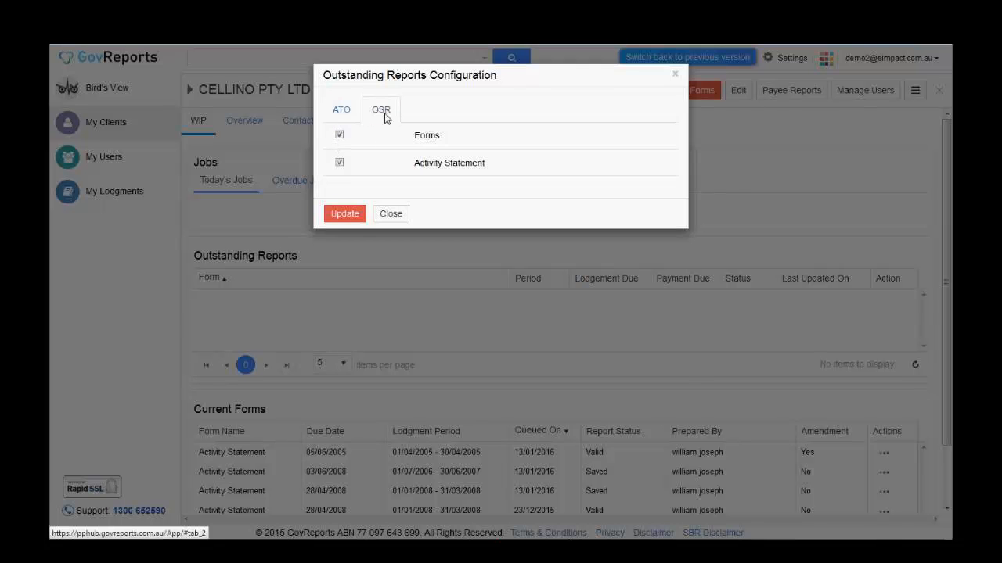
{"action": "left_click", "coordinate": [382, 117]}
{"action": "left_click", "coordinate": [335, 136]}
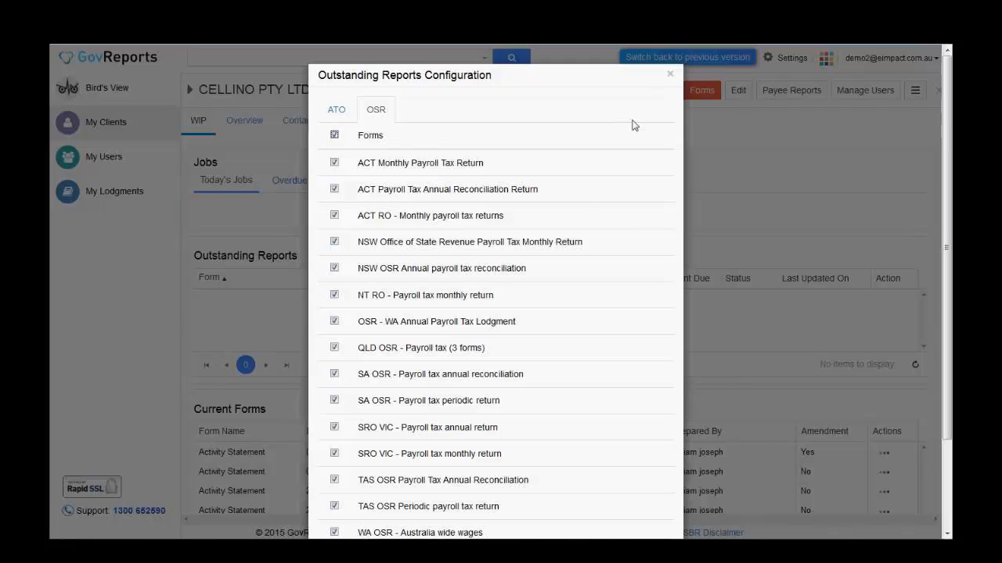
{"action": "left_click", "coordinate": [338, 113]}
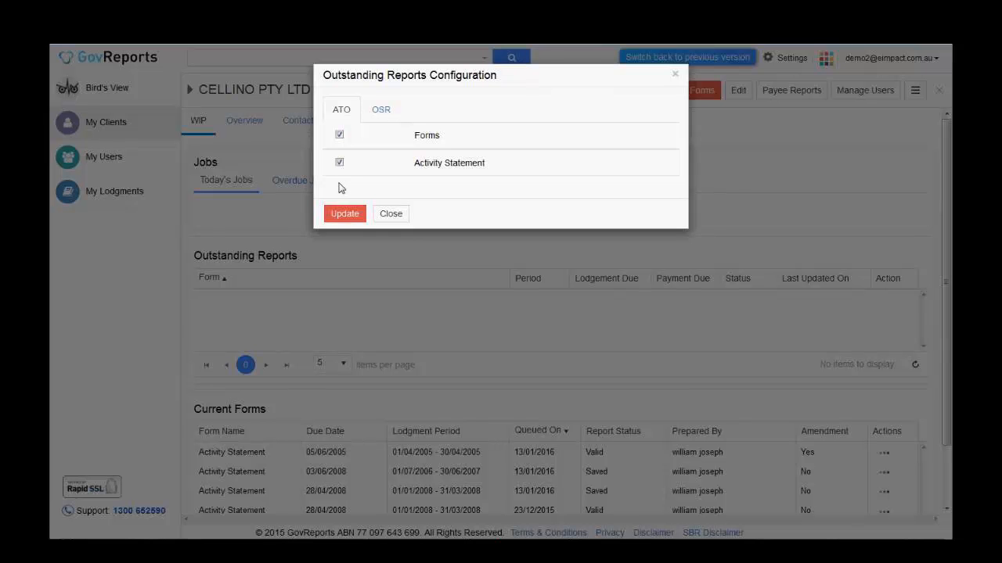
{"action": "left_click", "coordinate": [392, 215]}
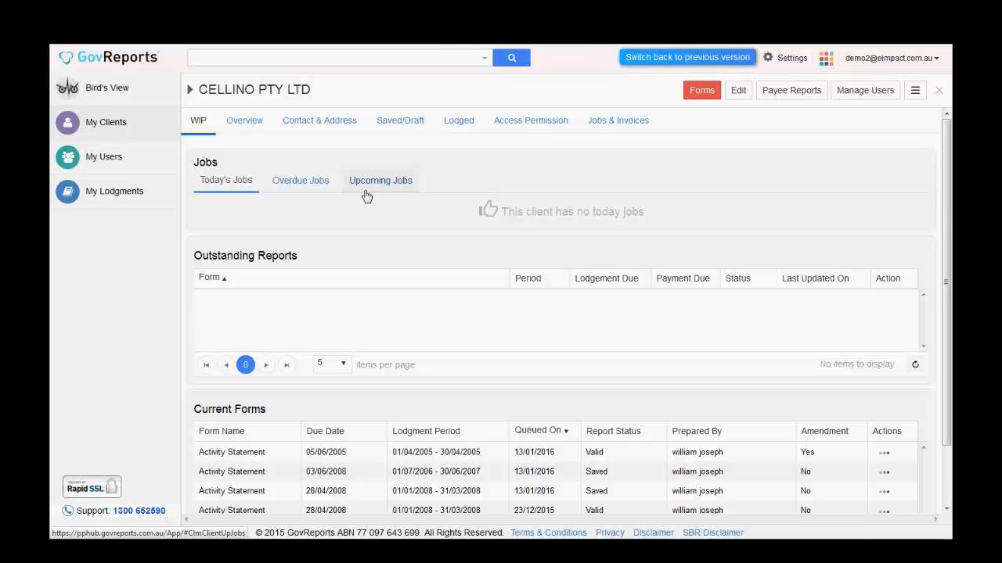
Step: Return to the dashboard and review the available applications, including Digital Authentication, and the jobs, news and lodgment reports sections
{"action": "left_click", "coordinate": [114, 91]}
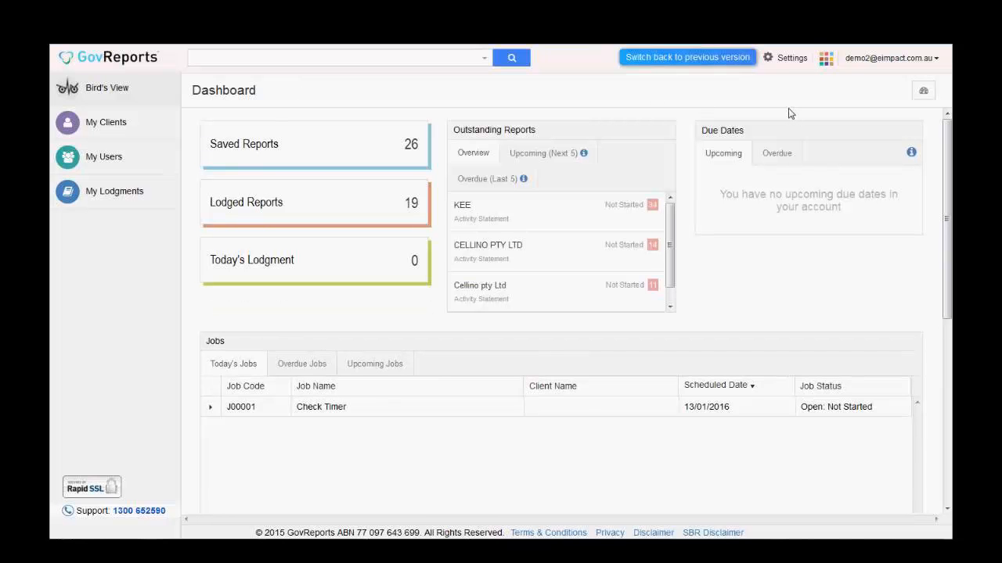
{"action": "left_click", "coordinate": [825, 59]}
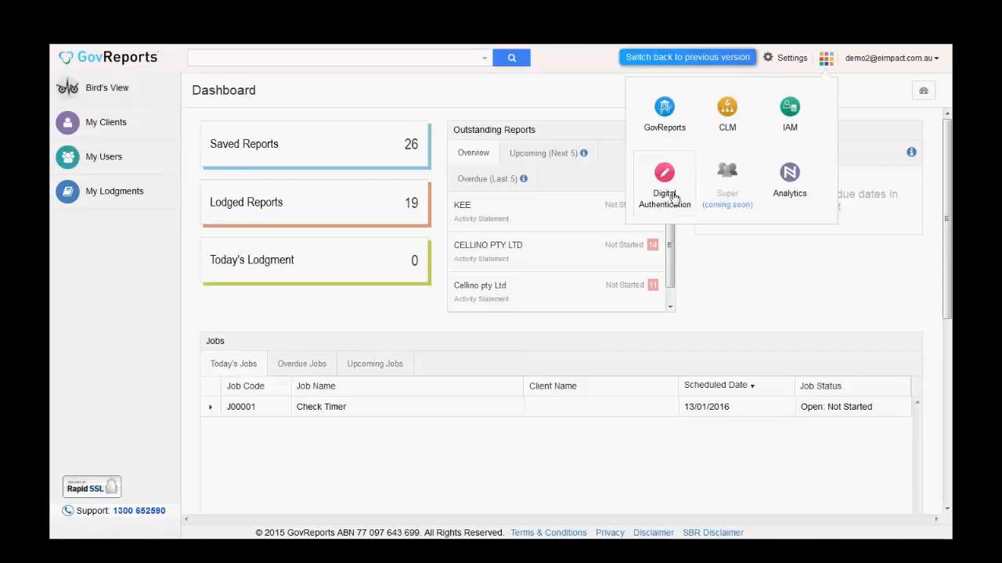
{"action": "left_click", "coordinate": [672, 195]}
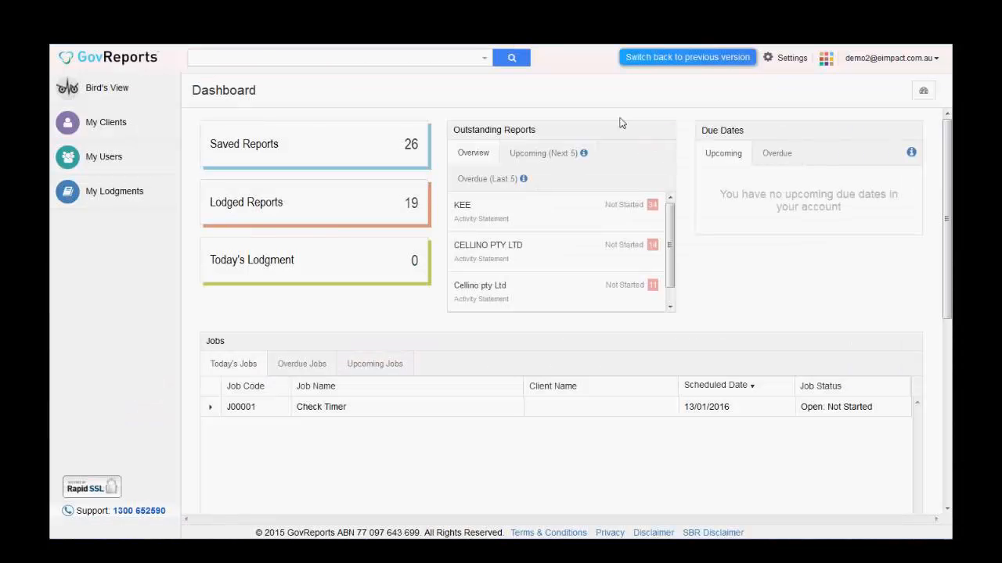
{"action": "left_click", "coordinate": [826, 57]}
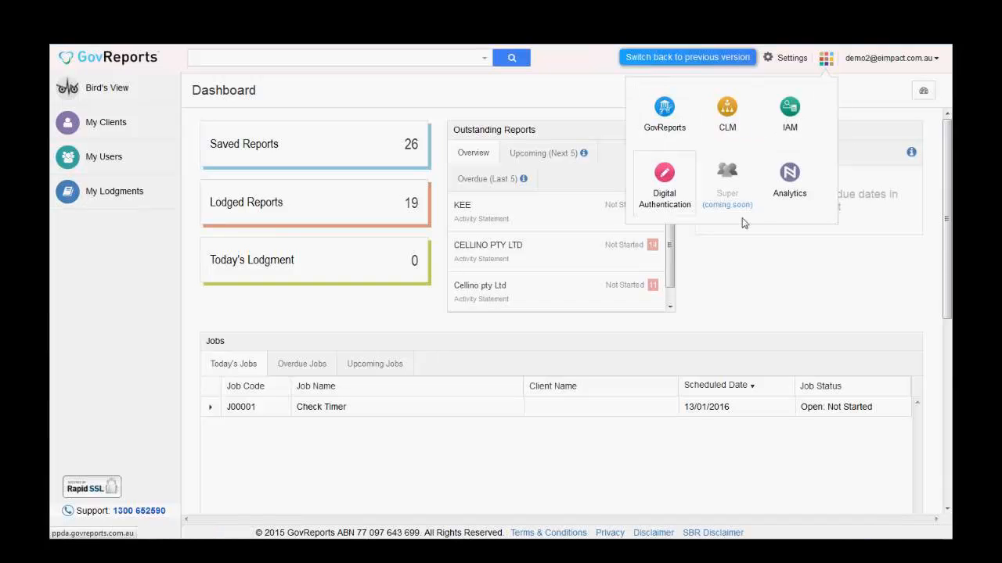
{"action": "left_click", "coordinate": [886, 92]}
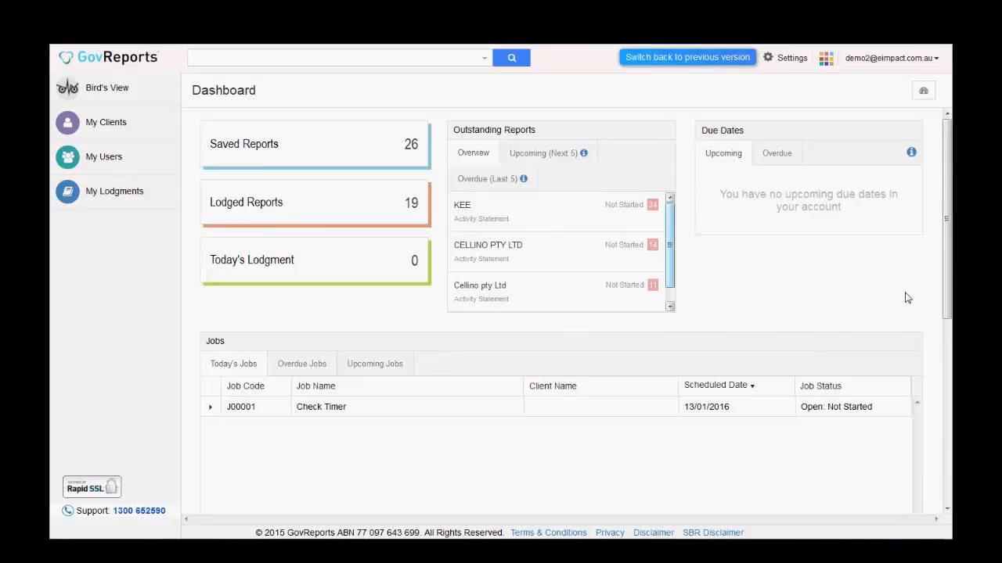
{"action": "left_click_drag", "start_coordinate": [951, 258], "coordinate": [916, 384]}
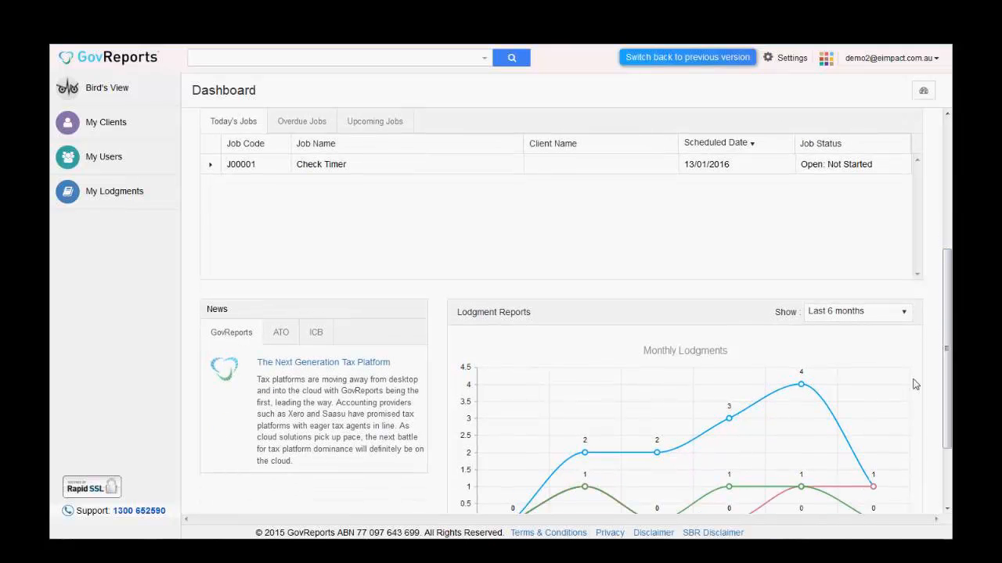